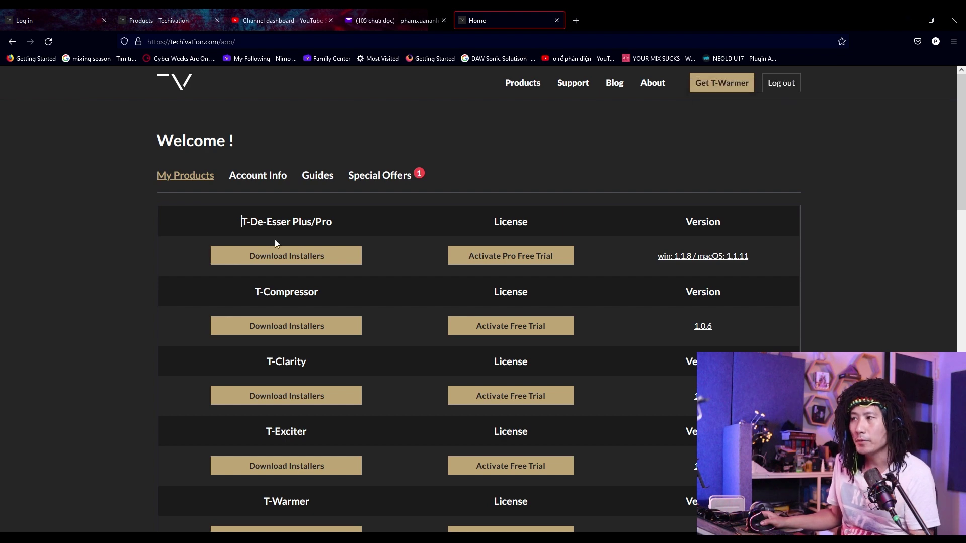
- Download the installers for the free T-De-Esser from the account's product list
{"action": "scroll", "coordinate": [379, 297], "scroll_direction": "down", "scroll_amount": 3}
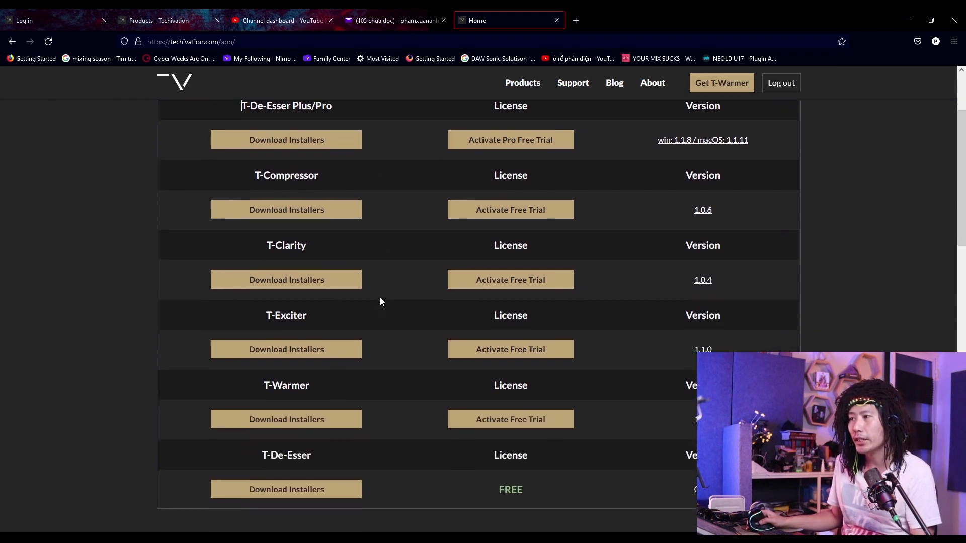
{"action": "scroll", "coordinate": [443, 262], "scroll_direction": "down", "scroll_amount": 3}
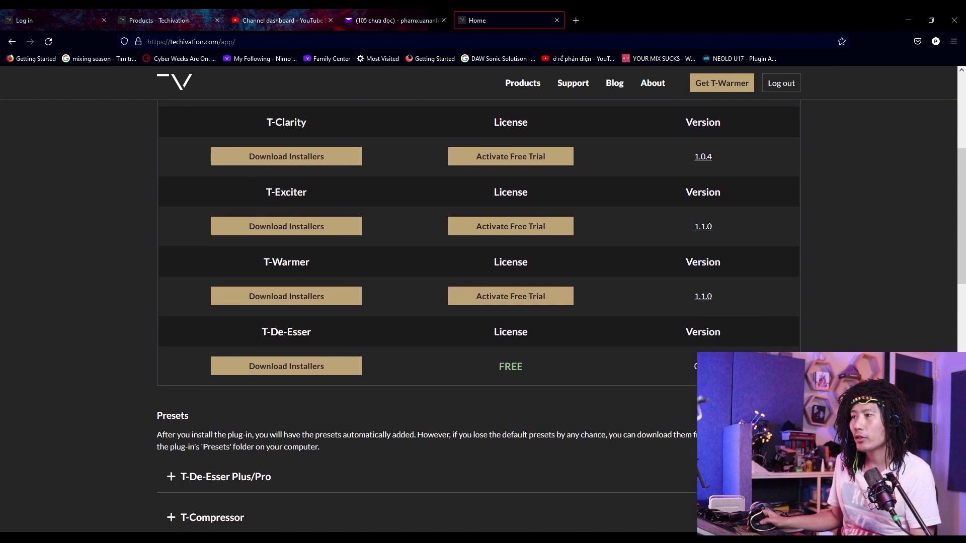
{"action": "scroll", "coordinate": [444, 263], "scroll_direction": "up", "scroll_amount": 5}
{"action": "scroll", "coordinate": [532, 294], "scroll_direction": "down", "scroll_amount": 3}
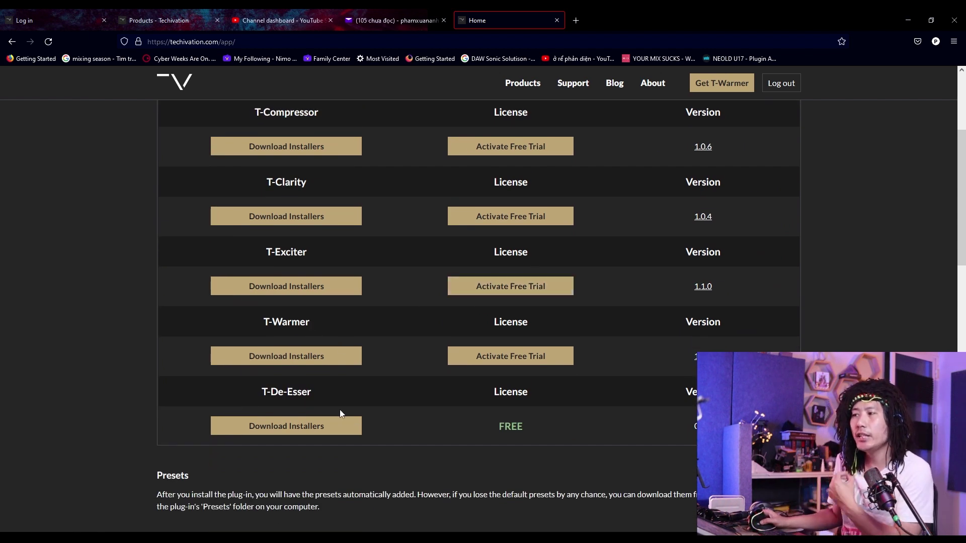
{"action": "left_click", "coordinate": [313, 428]}
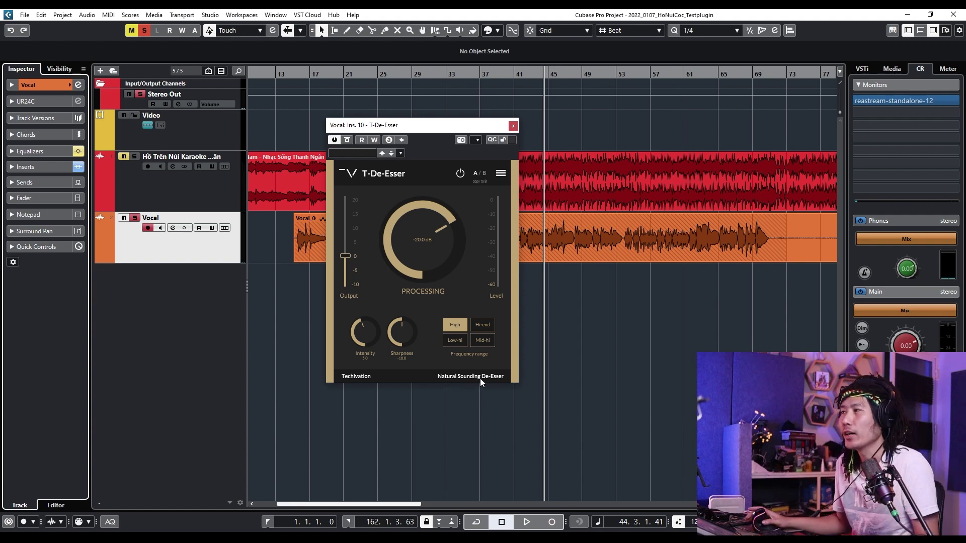
- Enlarge the T-De-Esser interface with a bigger GUI scale and move its window clear of the Vocal_04 clip
{"action": "left_click", "coordinate": [500, 179]}
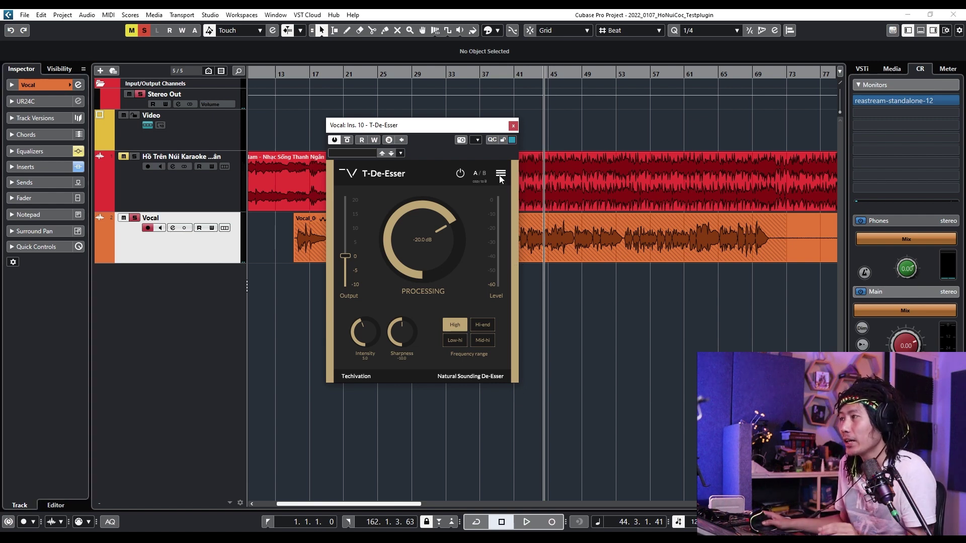
{"action": "left_click", "coordinate": [501, 178]}
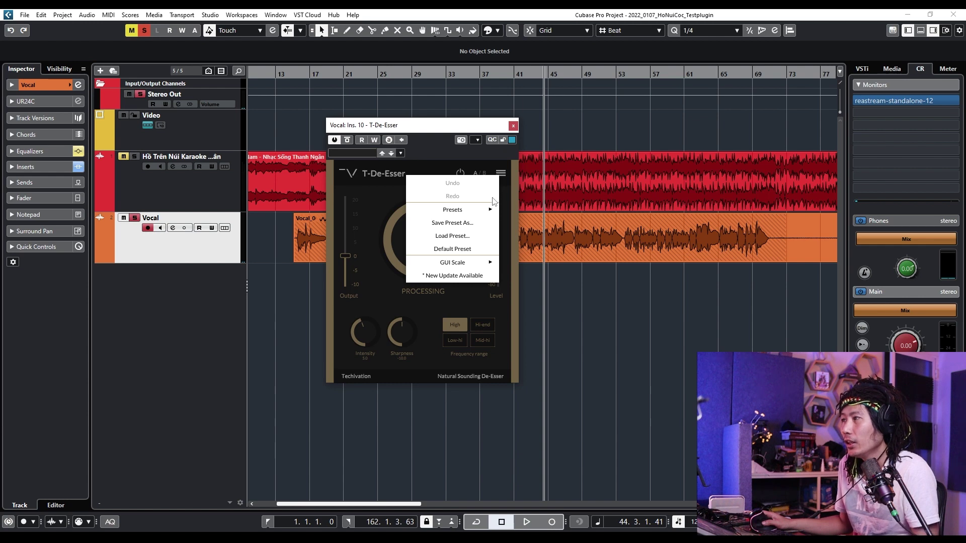
{"action": "mouse_move", "coordinate": [466, 262]}
{"action": "left_click", "coordinate": [524, 303]}
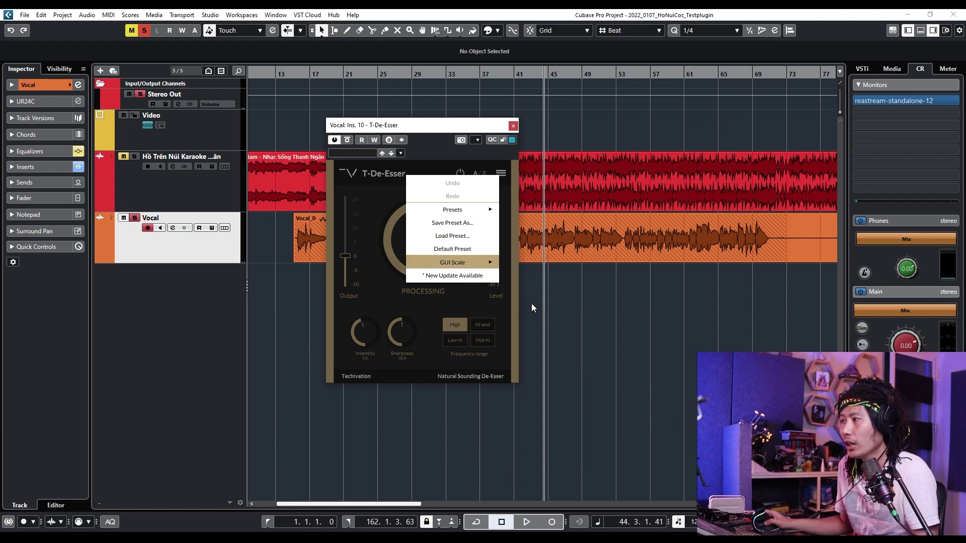
{"action": "left_click_drag", "start_coordinate": [479, 129], "coordinate": [324, 91]}
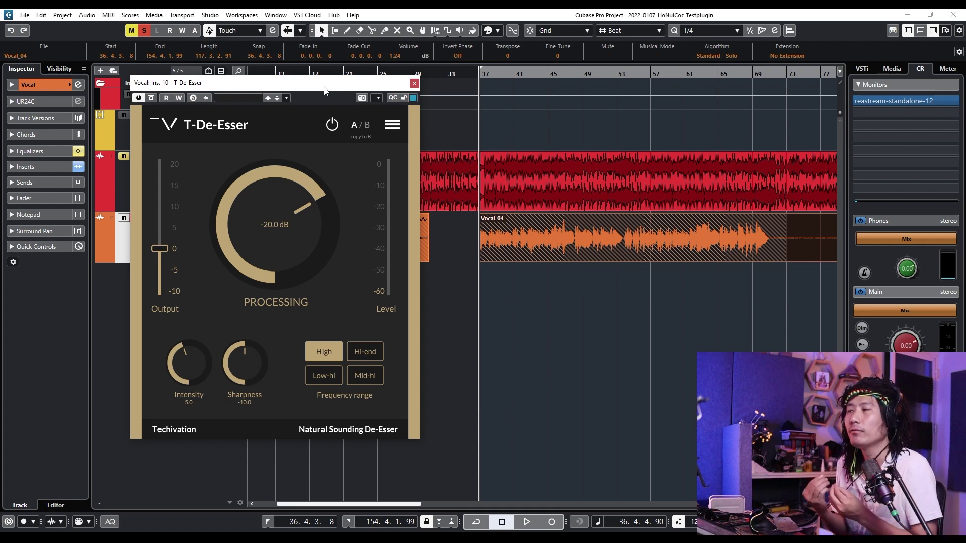
- Toggle T-De-Esser's bypass on and off and switch between its A and B settings
{"action": "left_click", "coordinate": [333, 126]}
{"action": "left_click", "coordinate": [333, 125]}
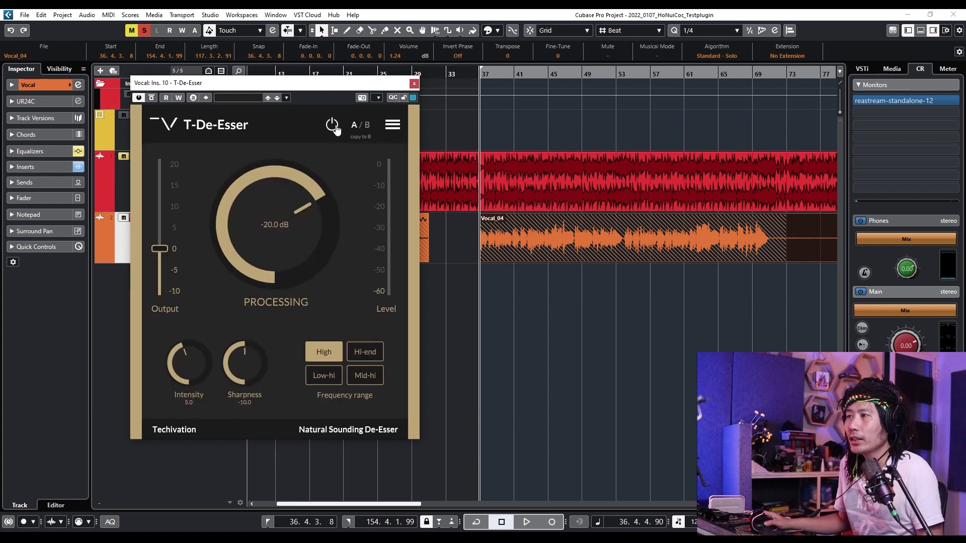
{"action": "left_click", "coordinate": [332, 125]}
{"action": "left_click", "coordinate": [332, 125]}
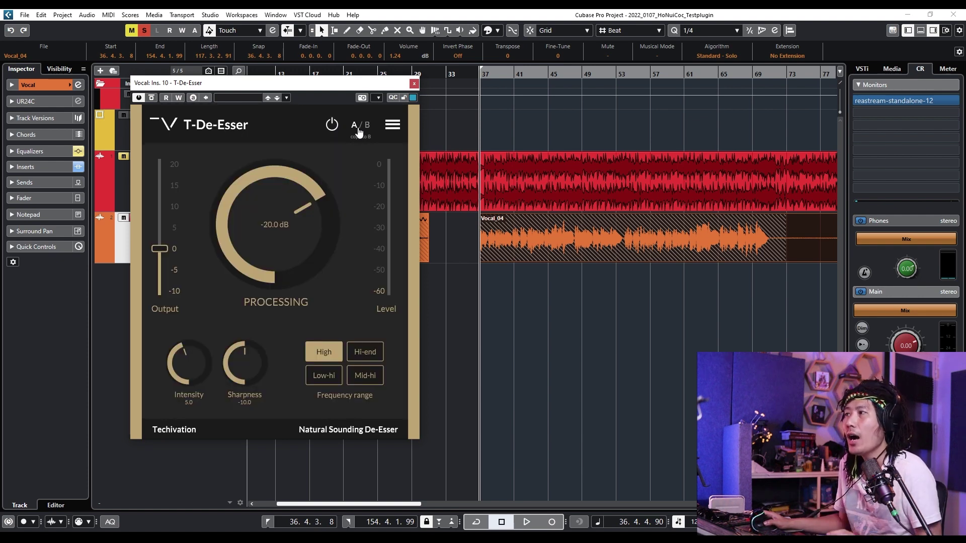
{"action": "left_click", "coordinate": [359, 126]}
{"action": "left_click", "coordinate": [359, 127]}
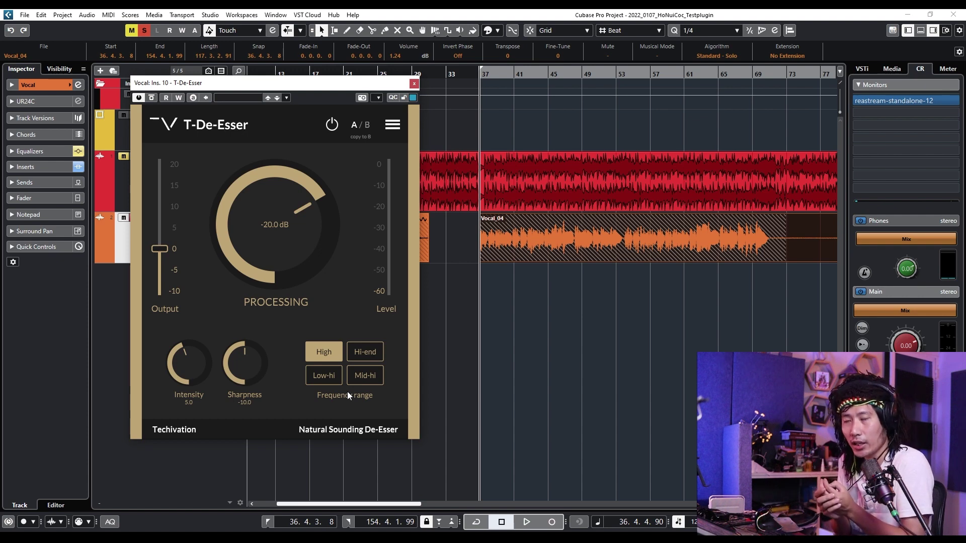
- Turn off the equalizer in the Vocal channel settings and close them
{"action": "left_click", "coordinate": [78, 85]}
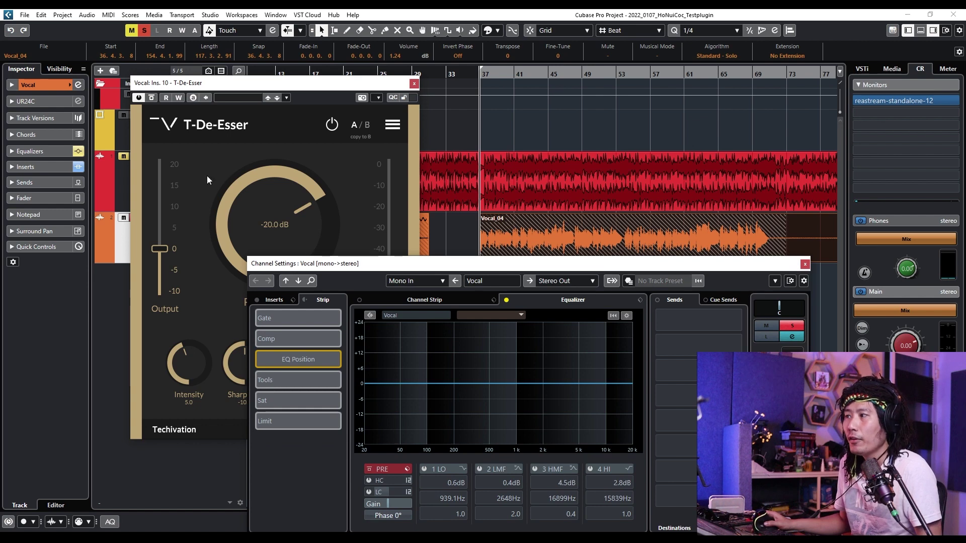
{"action": "left_click", "coordinate": [507, 299]}
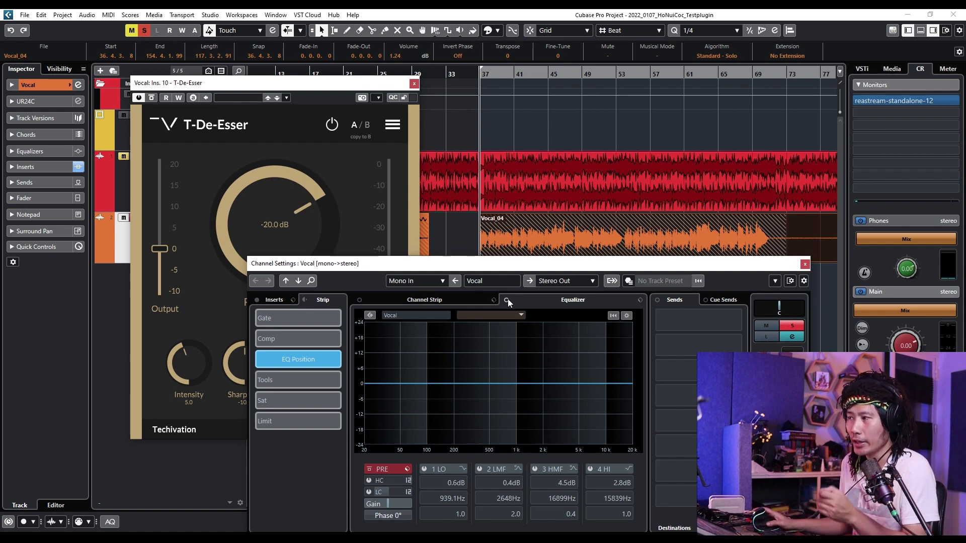
{"action": "left_click", "coordinate": [805, 264]}
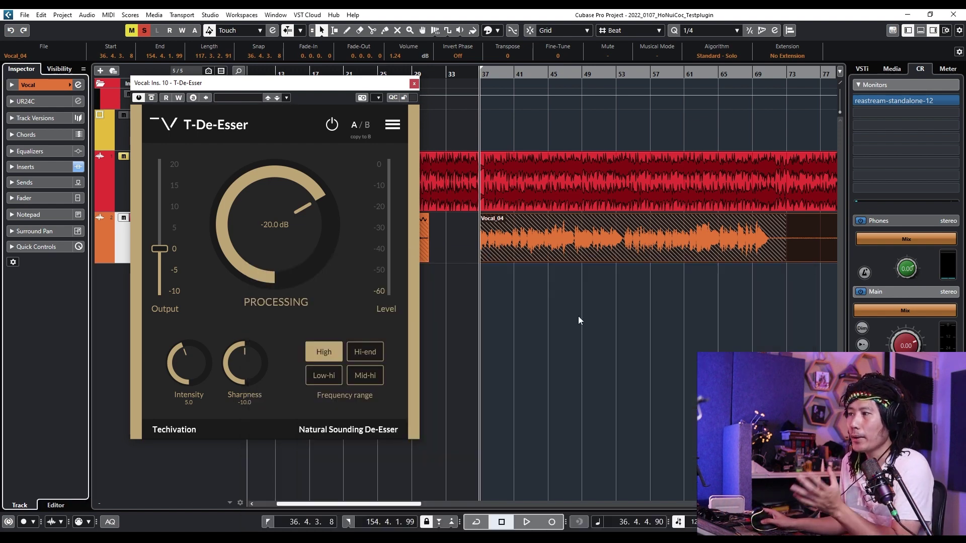
- Keep T-De-Esser's frequency range on High and set Processing to -15.3 dB
{"action": "left_click", "coordinate": [355, 370]}
{"action": "left_click", "coordinate": [328, 370]}
{"action": "left_click", "coordinate": [326, 355]}
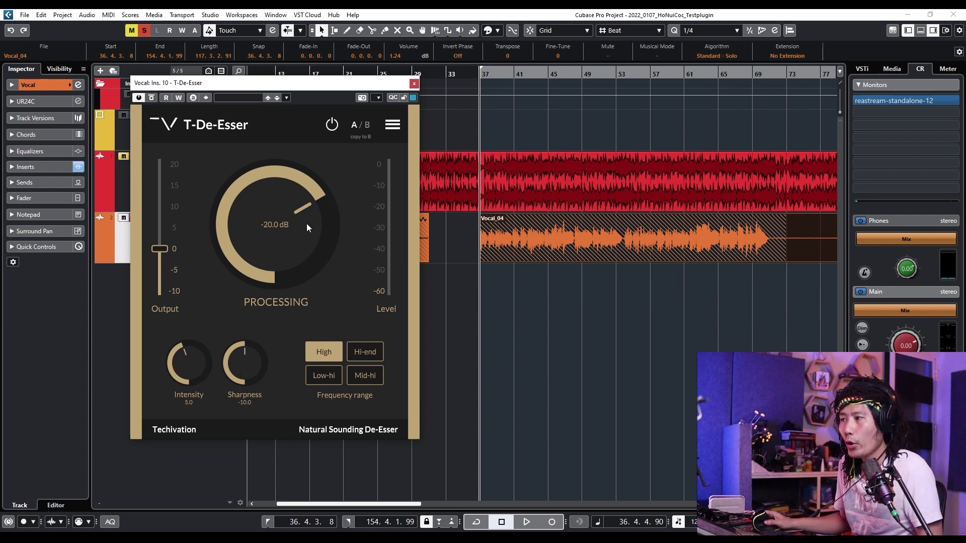
{"action": "left_click_drag", "start_coordinate": [306, 224], "coordinate": [291, 194]}
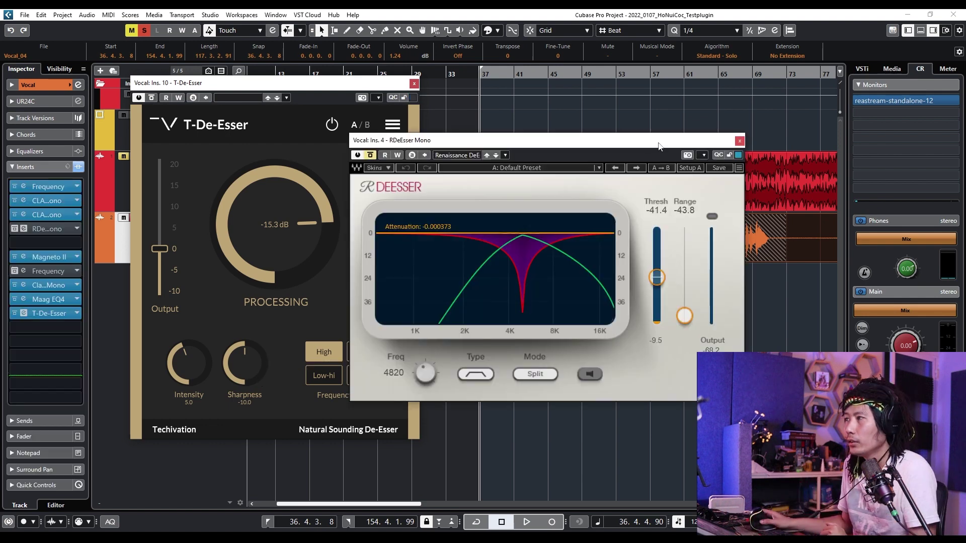
- Place the RDeEsser window beside T-De-Esser and set its frequency to 5109
{"action": "left_click_drag", "start_coordinate": [613, 143], "coordinate": [683, 123]}
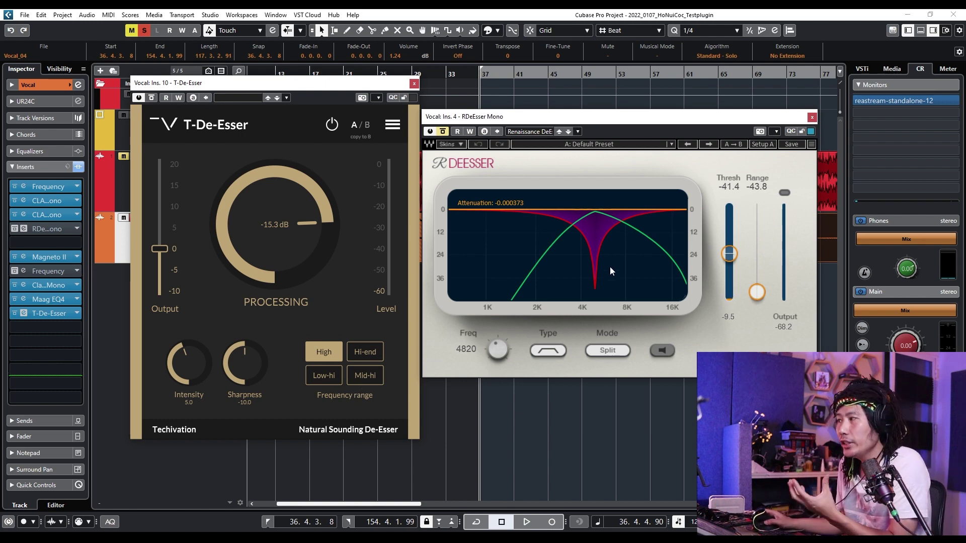
{"action": "left_click_drag", "start_coordinate": [511, 358], "coordinate": [503, 353]}
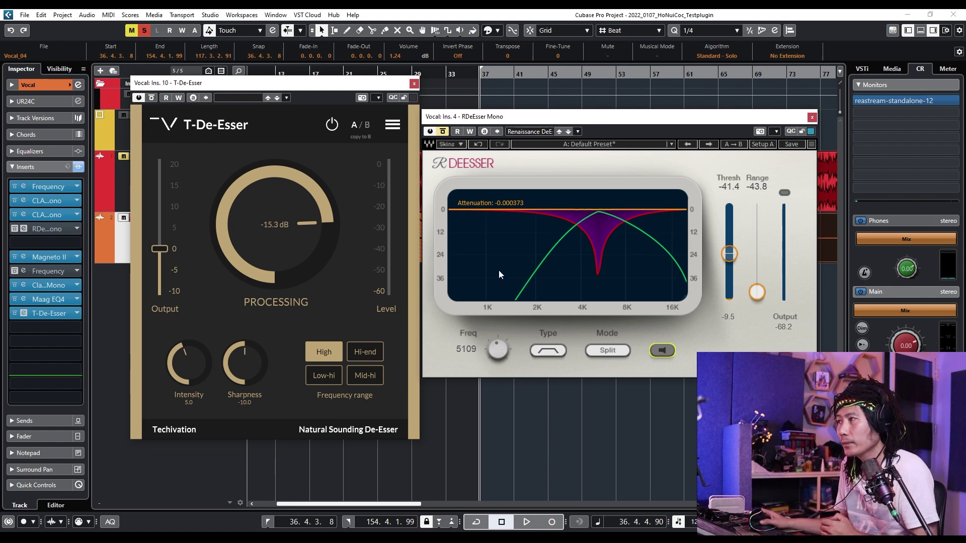
- Leave T-De-Esser's frequency range on High, close the RDeEsser window and toggle T-De-Esser's bypass
{"action": "left_click", "coordinate": [358, 355]}
{"action": "left_click", "coordinate": [324, 354]}
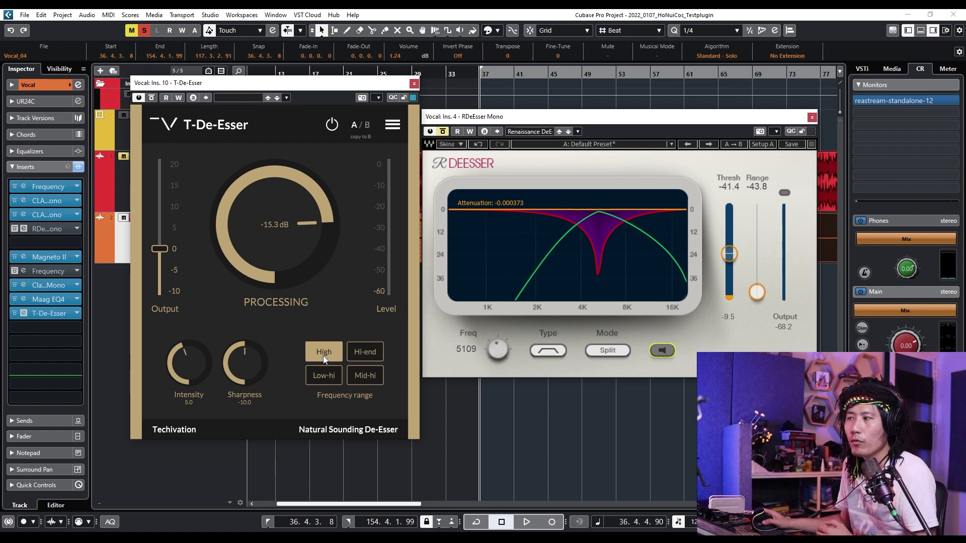
{"action": "left_click", "coordinate": [334, 357]}
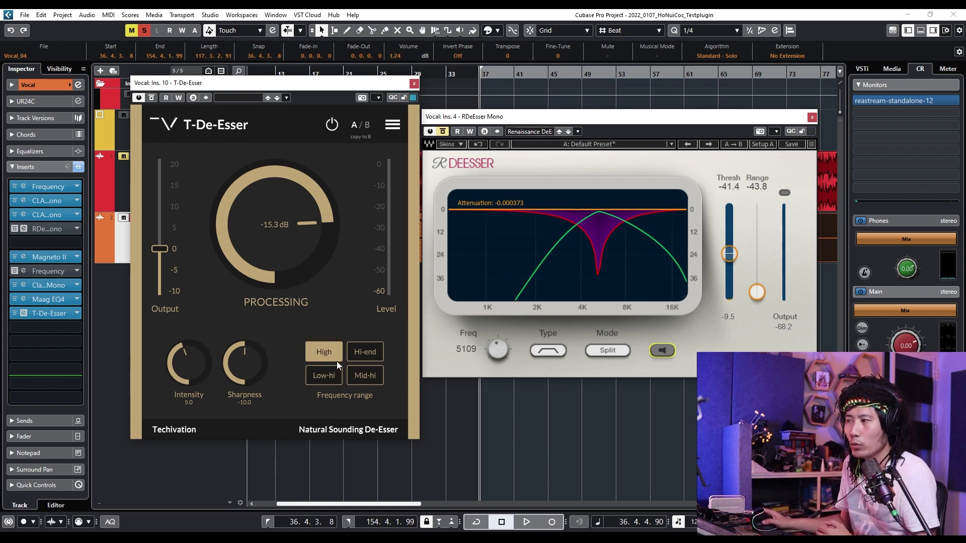
{"action": "left_click", "coordinate": [812, 117]}
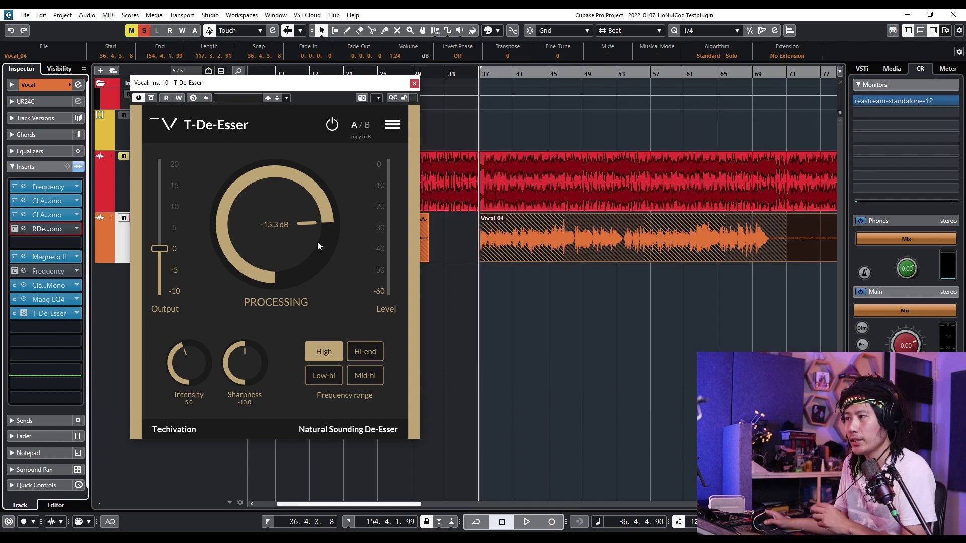
{"action": "left_click", "coordinate": [332, 125]}
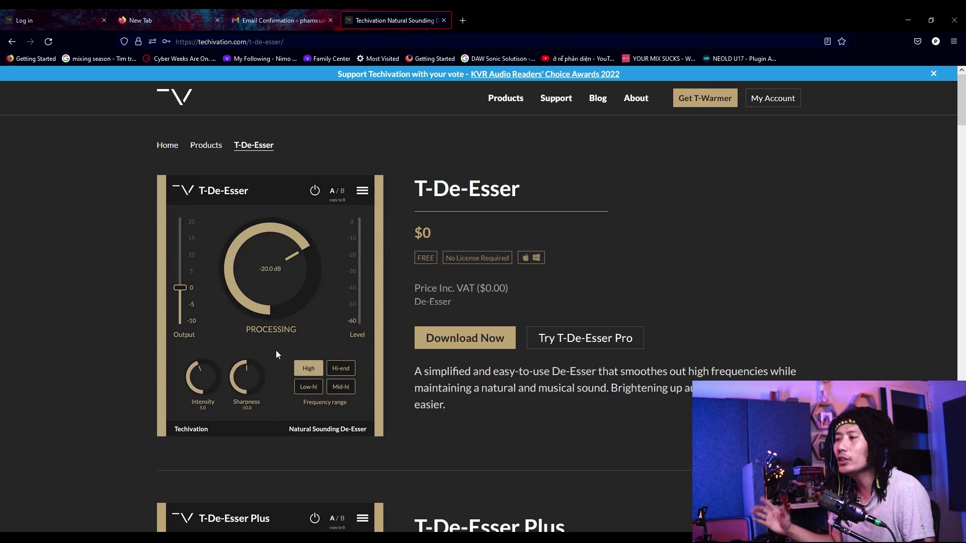
- Examine the T-De-Esser and T-De-Esser Plus product descriptions on the Techivation page
{"action": "scroll", "coordinate": [261, 359], "scroll_direction": "down", "scroll_amount": 5}
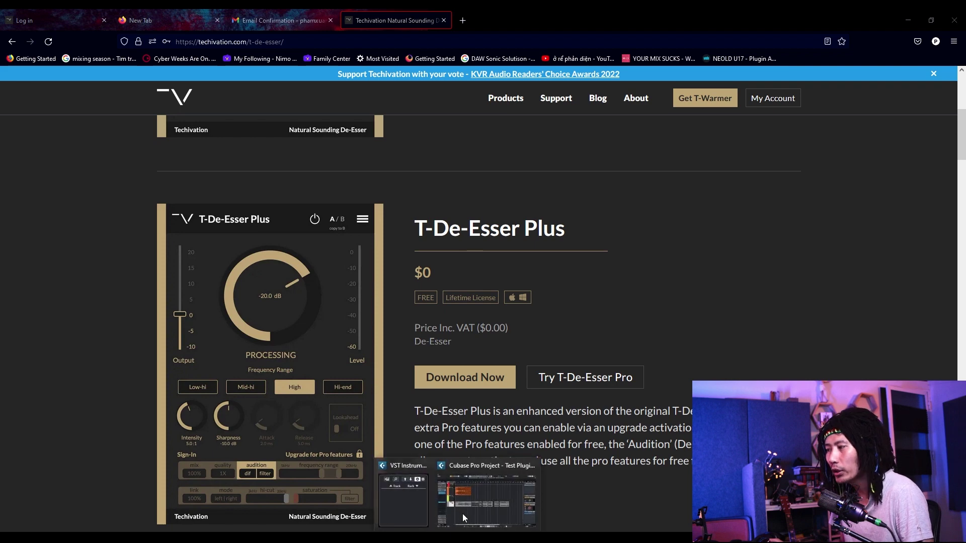
{"action": "left_click", "coordinate": [425, 495]}
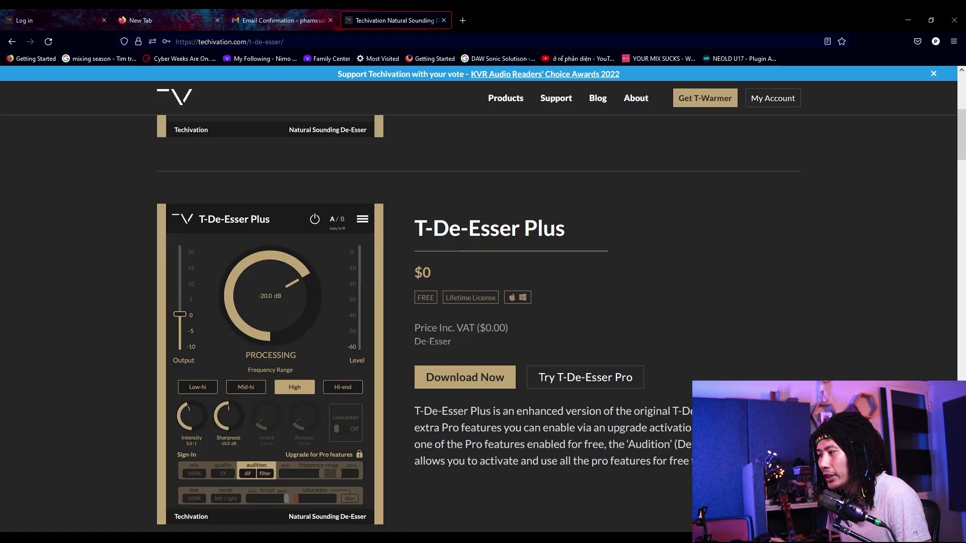
{"action": "scroll", "coordinate": [309, 377], "scroll_direction": "up", "scroll_amount": 5}
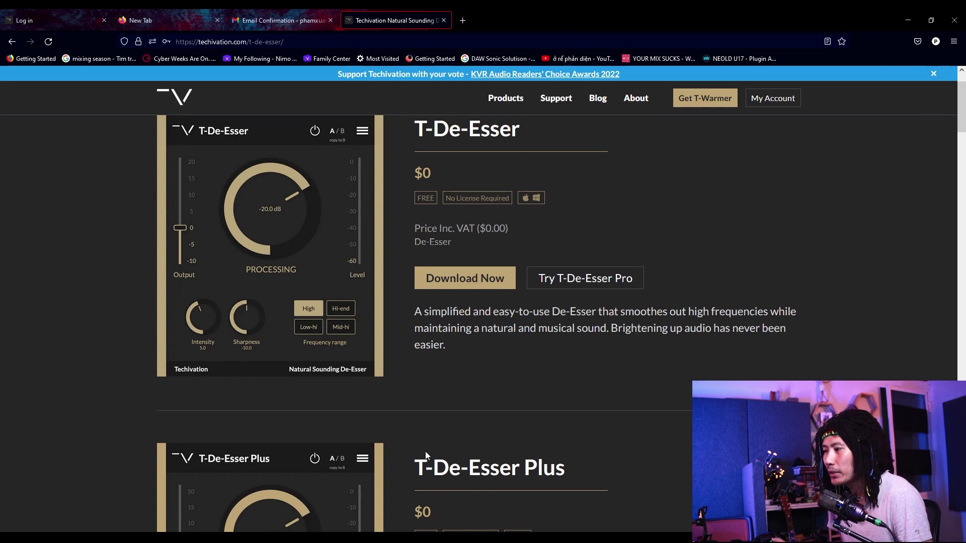
{"action": "scroll", "coordinate": [425, 451], "scroll_direction": "down", "scroll_amount": 6}
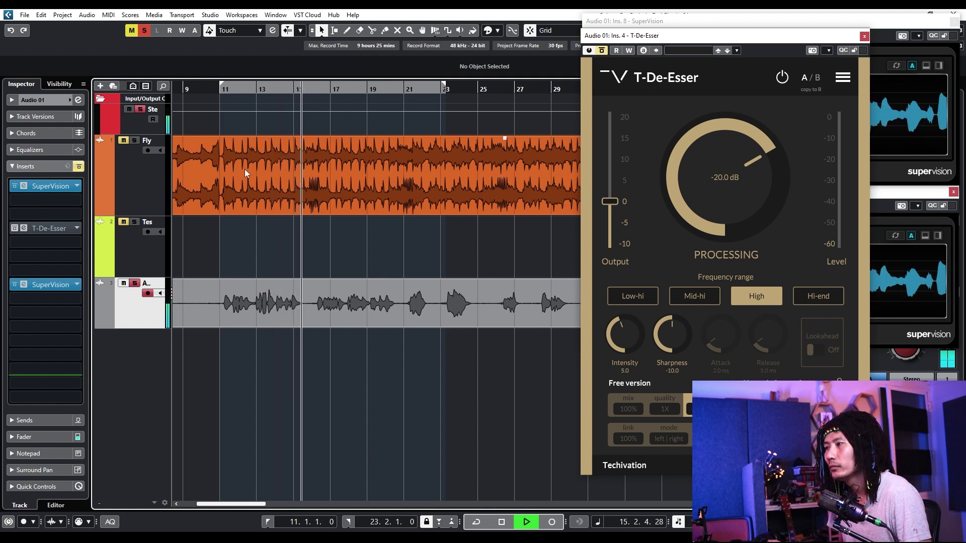
- Stop playback and load the RVox plug-in into the second insert slot of the Audio 01 track
{"action": "key", "text": "space"}
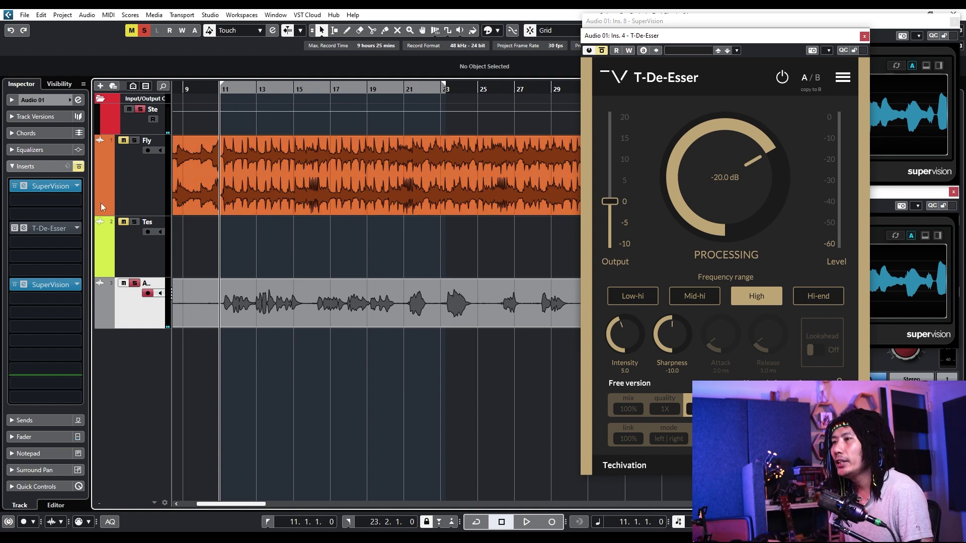
{"action": "left_click", "coordinate": [77, 201]}
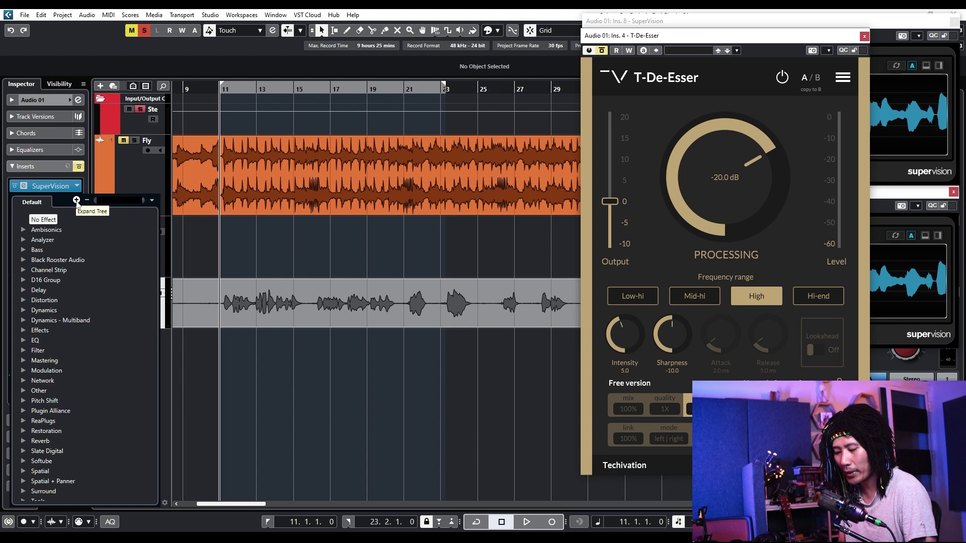
{"action": "left_click", "coordinate": [76, 201]}
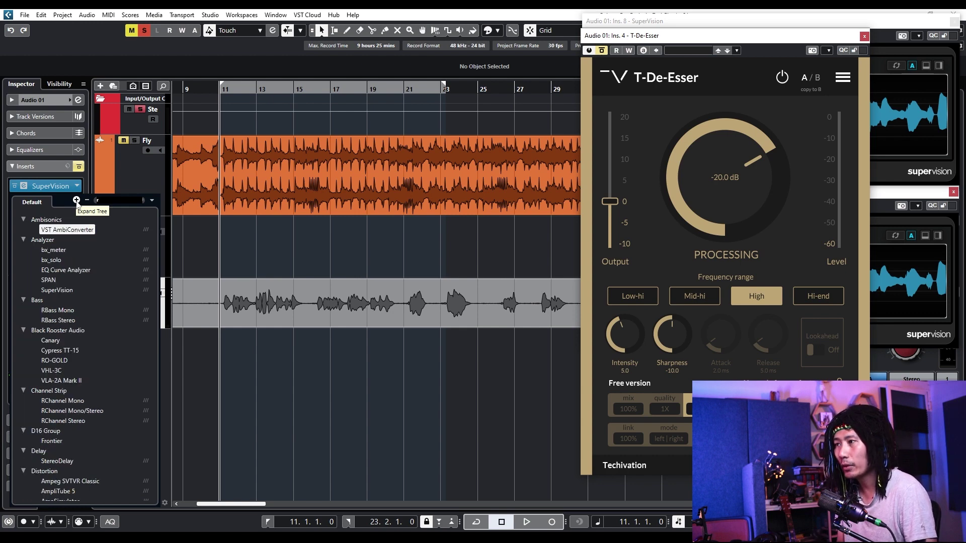
{"action": "type", "text": "rvox"}
{"action": "key", "text": "Return"}
- Set the RVox compression to -8.1 and audition the vocal with the beat before stopping playback
{"action": "left_click_drag", "start_coordinate": [503, 222], "coordinate": [503, 247]}
{"action": "key", "text": "space"}
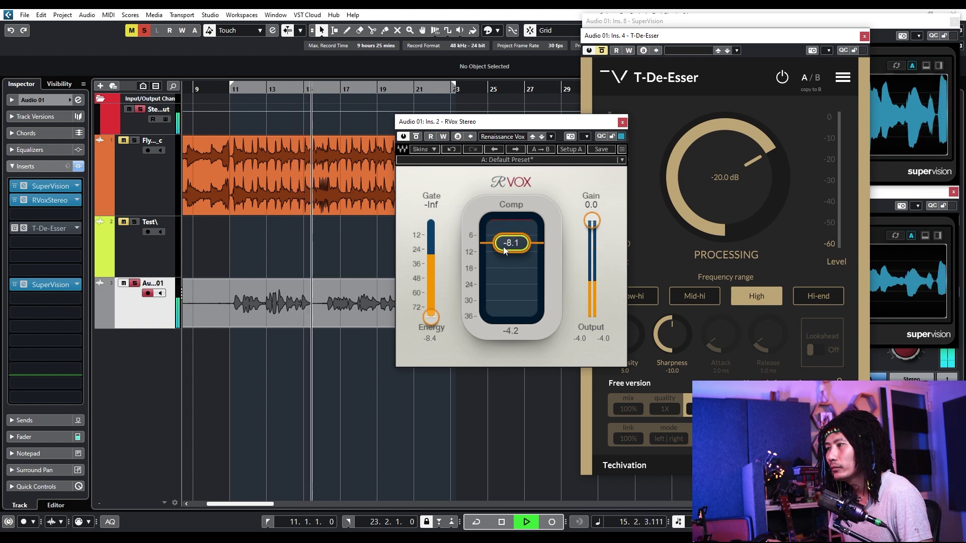
{"action": "scroll", "coordinate": [302, 231], "scroll_direction": "right", "scroll_amount": 3}
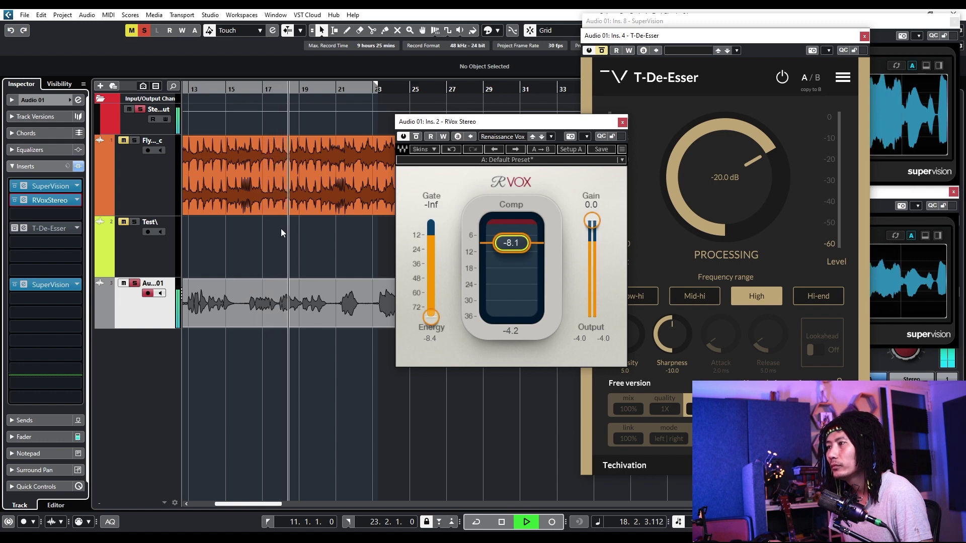
{"action": "scroll", "coordinate": [280, 232], "scroll_direction": "left", "scroll_amount": 8}
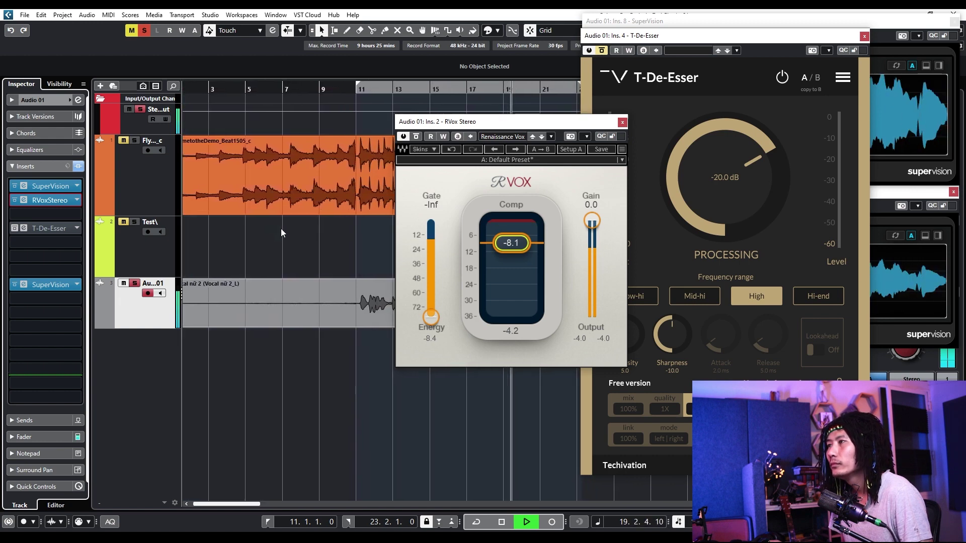
{"action": "scroll", "coordinate": [179, 190], "scroll_direction": "right", "scroll_amount": 7}
{"action": "key", "text": "space"}
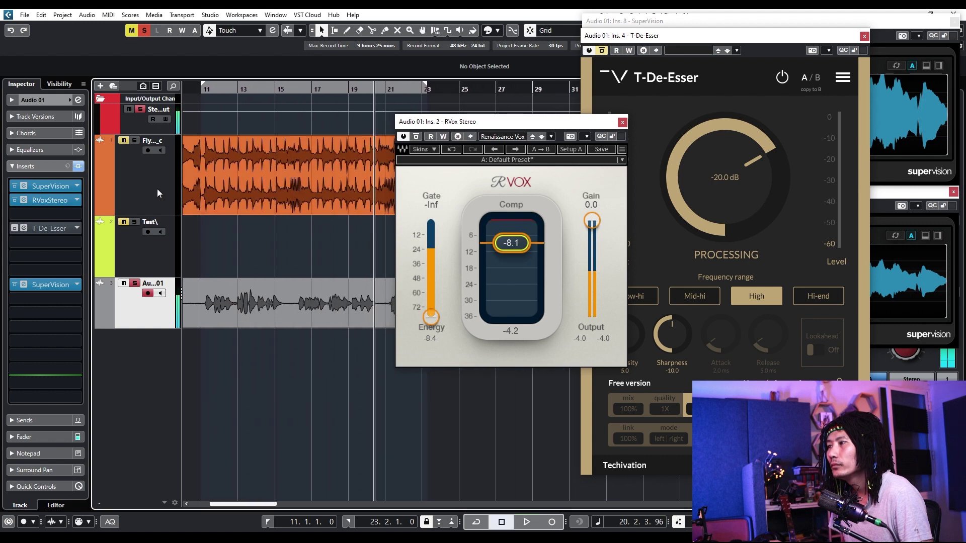
- Return the playback position to bar 11 and bypass RVox on the Audio 01 track
{"action": "left_click", "coordinate": [203, 90]}
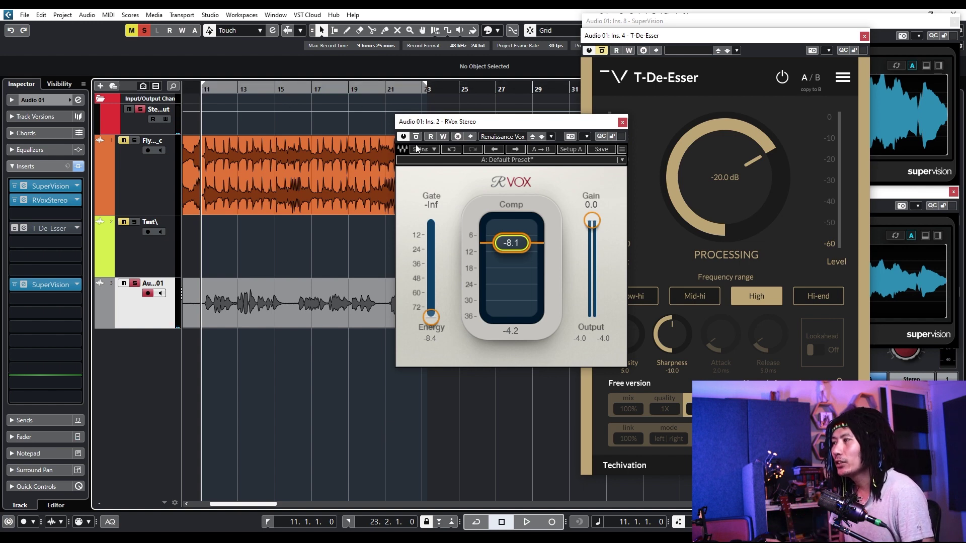
{"action": "scroll", "coordinate": [210, 219], "scroll_direction": "up", "scroll_amount": 3}
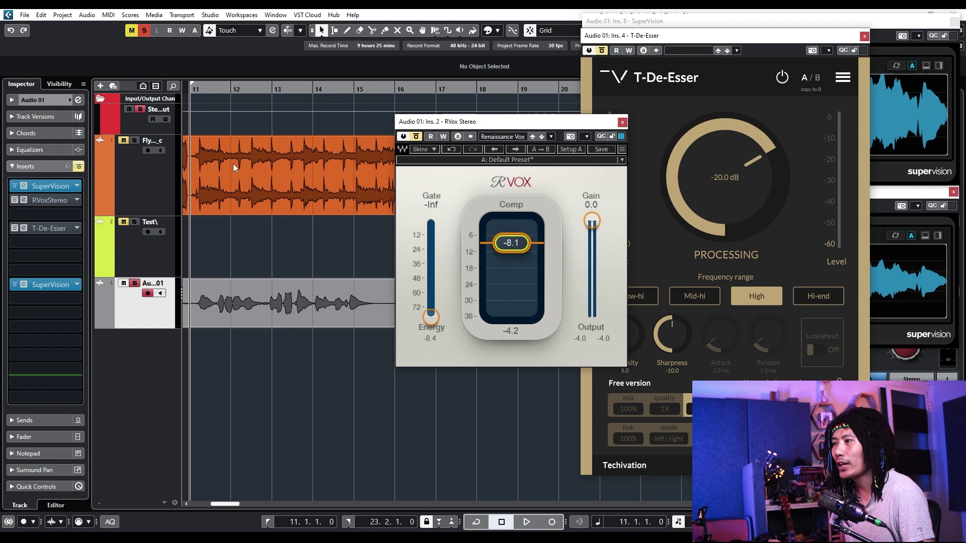
- Close the RVox window, move the T-De-Esser window aside and increase the height of the Audio 01 track
{"action": "left_click", "coordinate": [238, 90]}
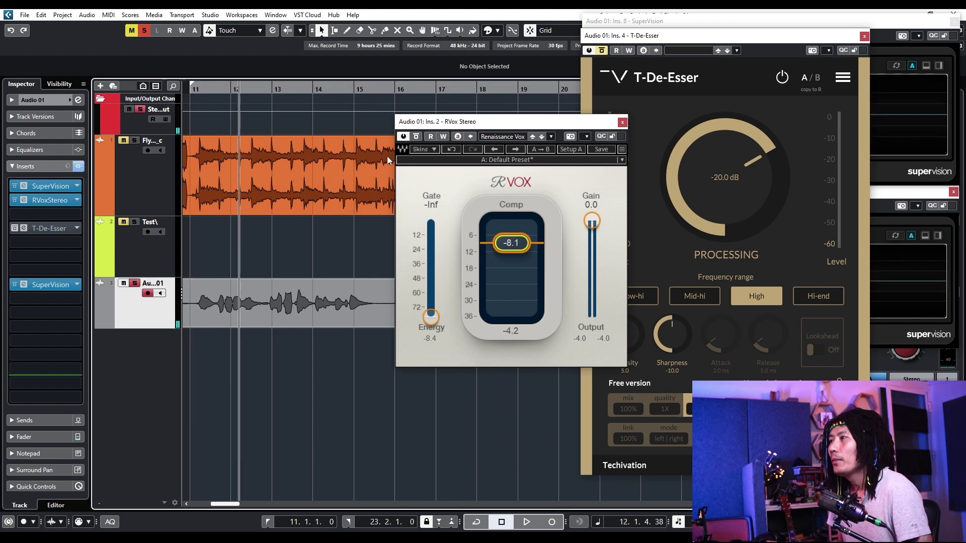
{"action": "left_click", "coordinate": [622, 122]}
{"action": "left_click_drag", "start_coordinate": [638, 40], "coordinate": [455, 43]}
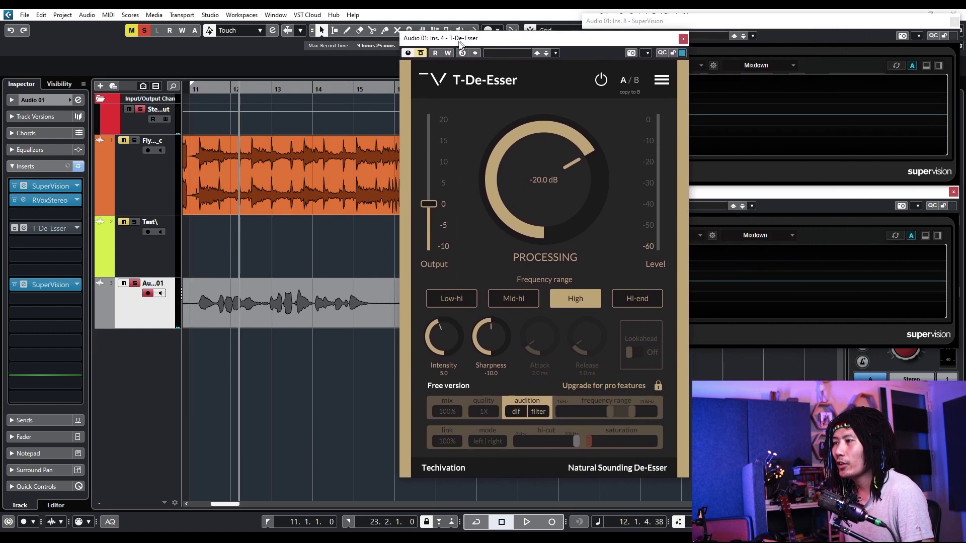
{"action": "scroll", "coordinate": [228, 285], "scroll_direction": "up", "scroll_amount": 6}
{"action": "scroll", "coordinate": [266, 294], "scroll_direction": "down", "scroll_amount": 6}
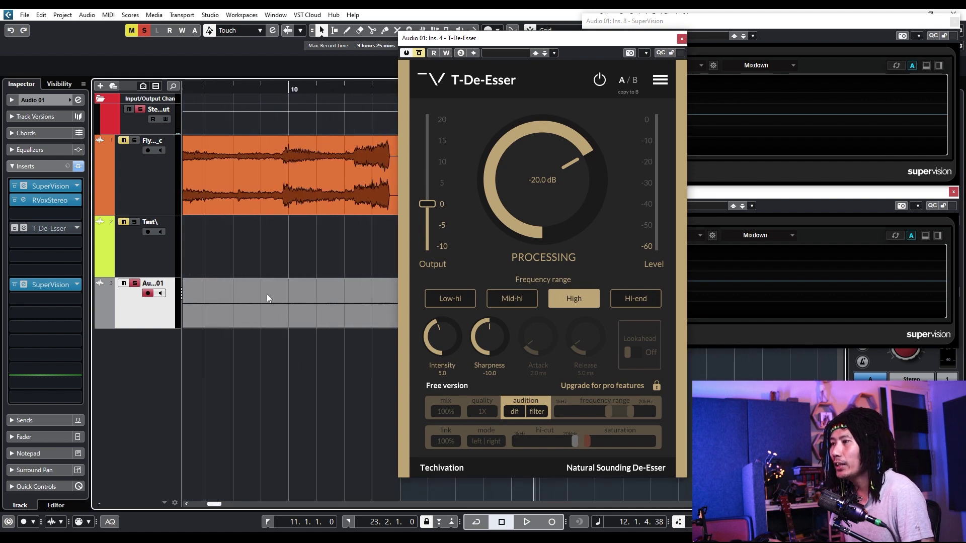
{"action": "left_click_drag", "start_coordinate": [147, 327], "coordinate": [147, 378]}
- Split the Audio 01 vocal event just before and just after the short sibilant between beat 11.4 and bar 12
{"action": "scroll", "coordinate": [272, 336], "scroll_direction": "up", "scroll_amount": 8}
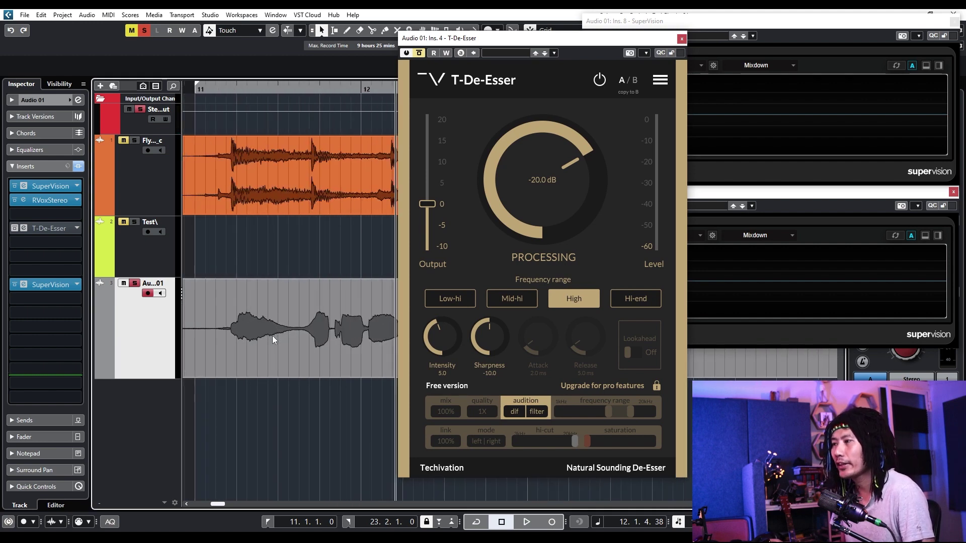
{"action": "scroll", "coordinate": [242, 297], "scroll_direction": "down", "scroll_amount": 3}
{"action": "right_click", "coordinate": [297, 115]}
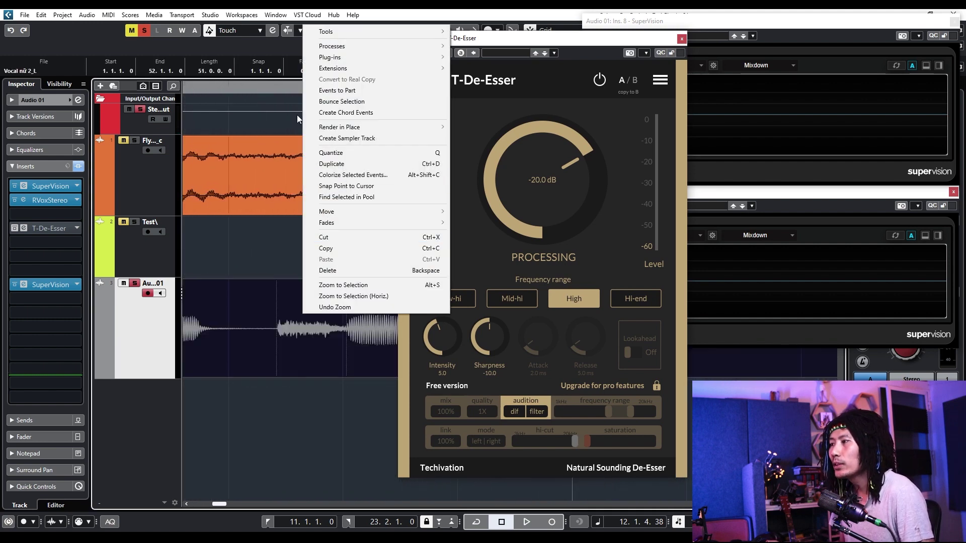
{"action": "left_click", "coordinate": [338, 48]}
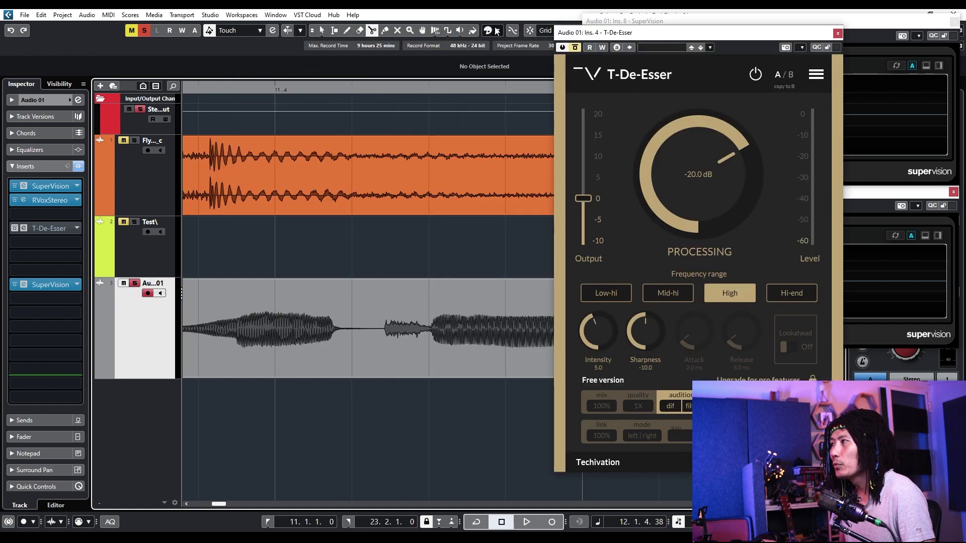
{"action": "scroll", "coordinate": [455, 326], "scroll_direction": "up", "scroll_amount": 2}
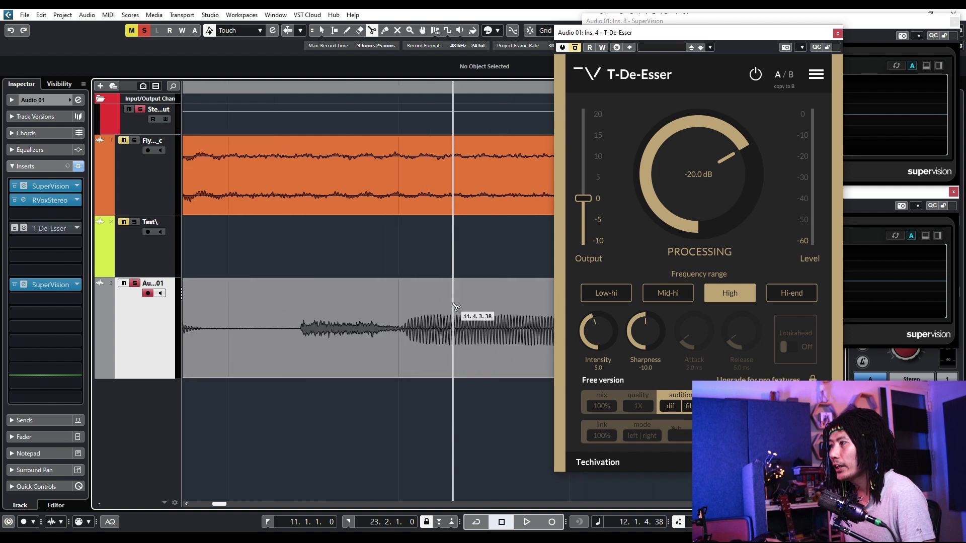
{"action": "left_click", "coordinate": [400, 332]}
{"action": "left_click", "coordinate": [283, 332]}
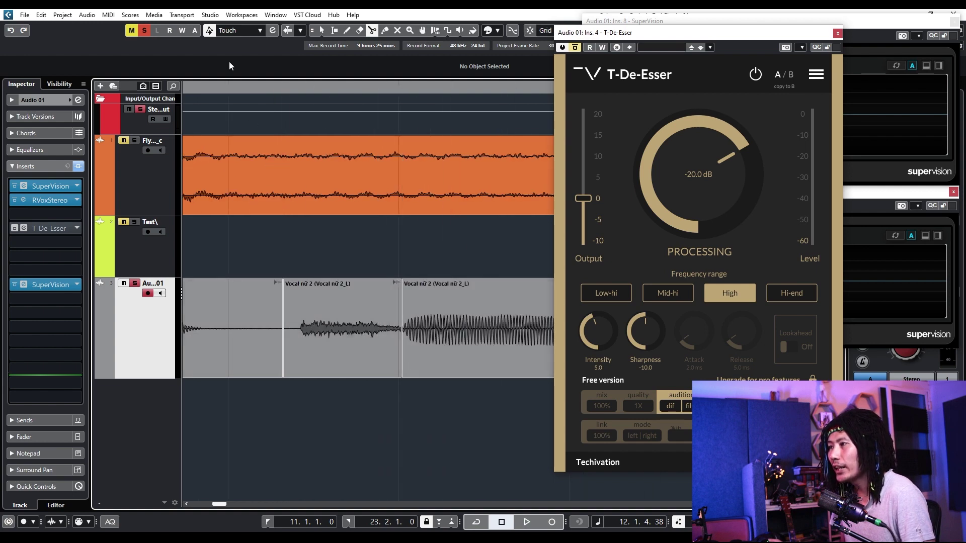
- Set the isolated sibilant event's volume to -4.02 dB and audition the vocal around it
{"action": "left_click", "coordinate": [320, 29]}
{"action": "left_click", "coordinate": [353, 311]}
{"action": "left_click_drag", "start_coordinate": [342, 279], "coordinate": [341, 315]}
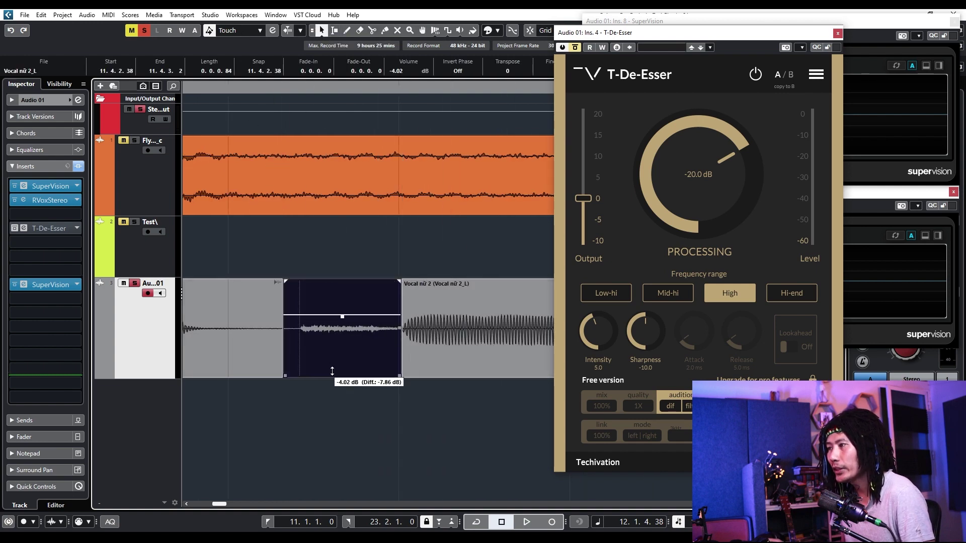
{"action": "scroll", "coordinate": [266, 196], "scroll_direction": "down", "scroll_amount": 3}
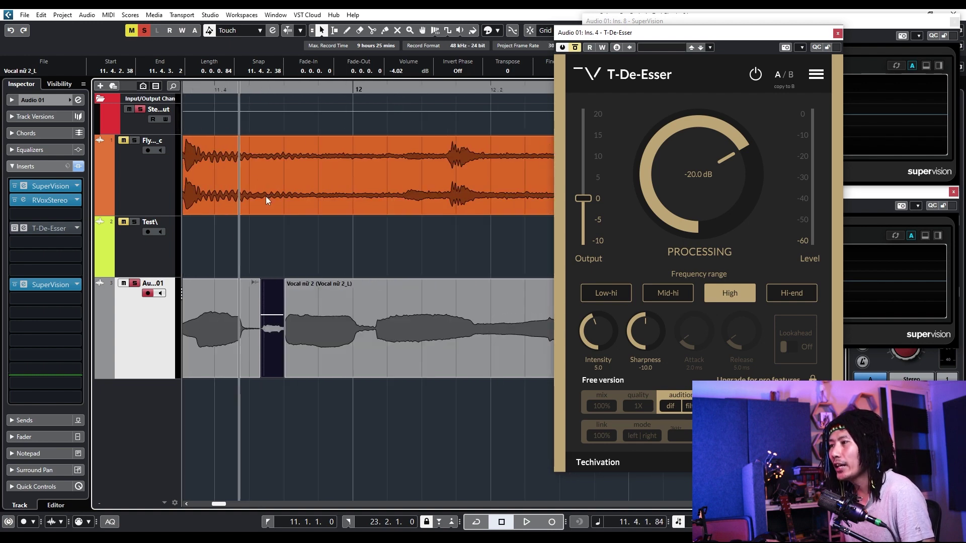
{"action": "key", "text": "space"}
{"action": "scroll", "coordinate": [208, 136], "scroll_direction": "down", "scroll_amount": 2}
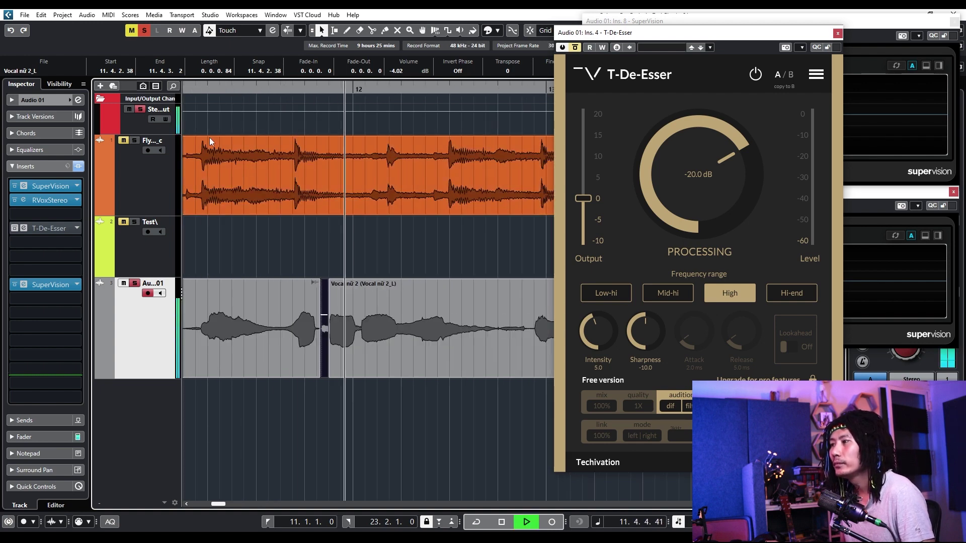
{"action": "key", "text": "space"}
- Raise the isolated sibilant event's volume to 13.37 dB and deselect it
{"action": "scroll", "coordinate": [312, 316], "scroll_direction": "up", "scroll_amount": 5}
{"action": "left_click_drag", "start_coordinate": [294, 281], "coordinate": [292, 30]}
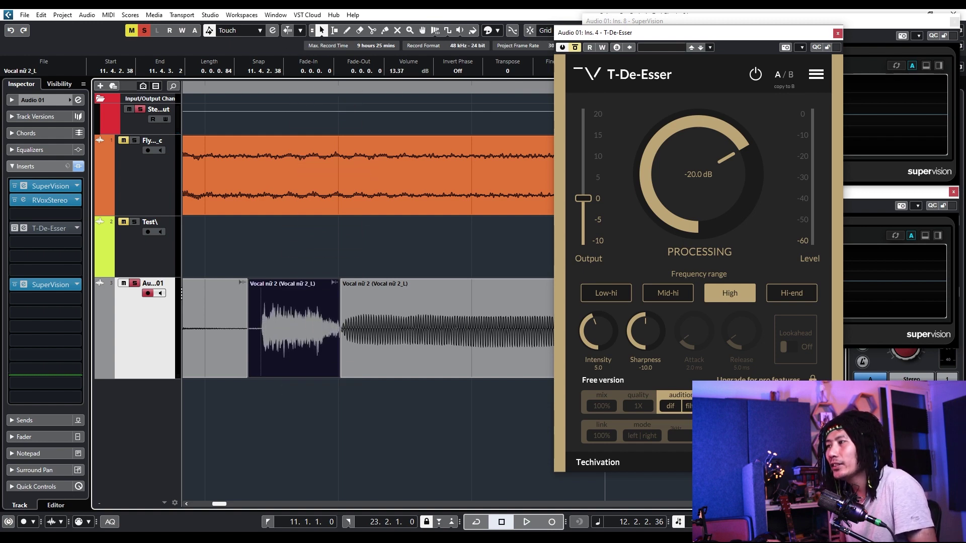
{"action": "left_click", "coordinate": [342, 237]}
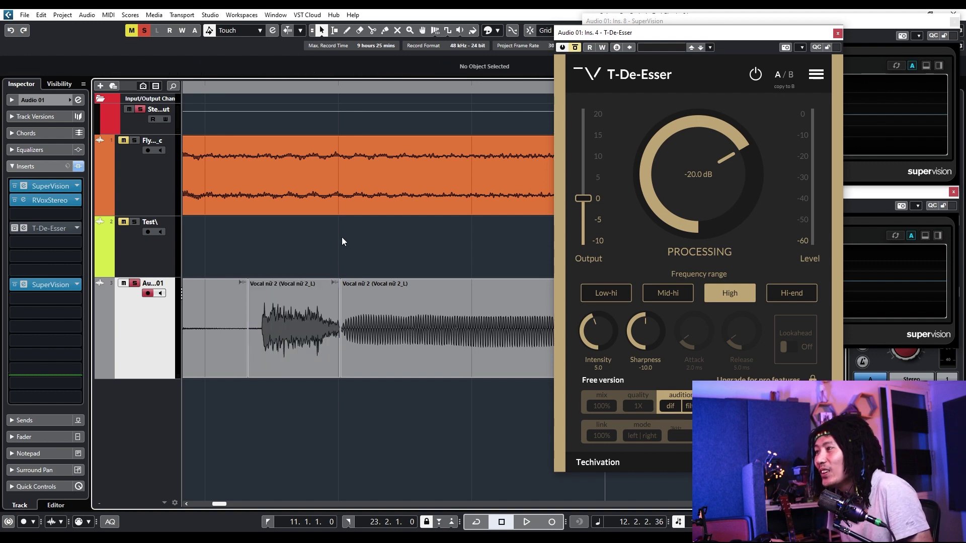
{"action": "scroll", "coordinate": [342, 237], "scroll_direction": "up", "scroll_amount": 5}
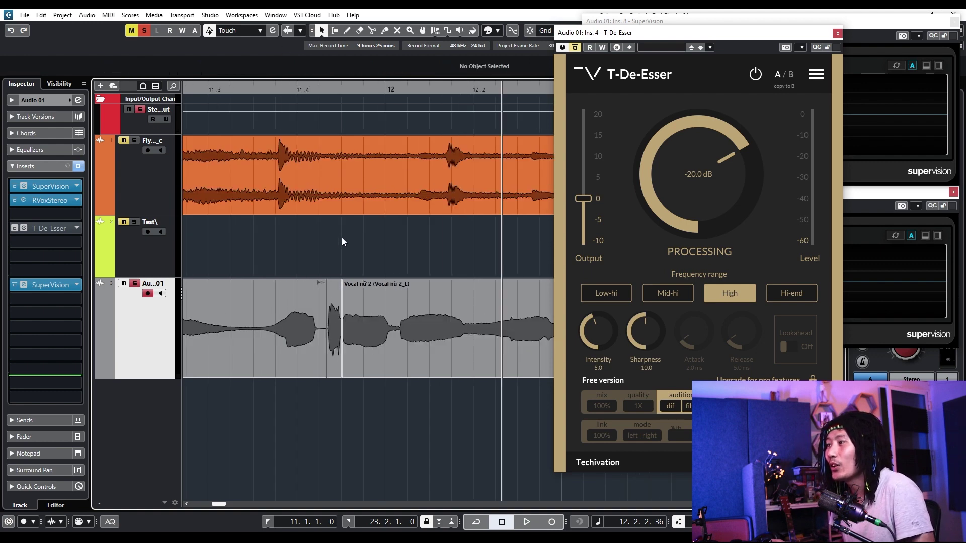
- Turn on cycle playback, audition the vocal with the louder sibilant from bar 11 and return to the cycle start
{"action": "key", "text": "KP_Divide"}
{"action": "scroll", "coordinate": [231, 105], "scroll_direction": "down", "scroll_amount": 3}
{"action": "left_click", "coordinate": [193, 91]}
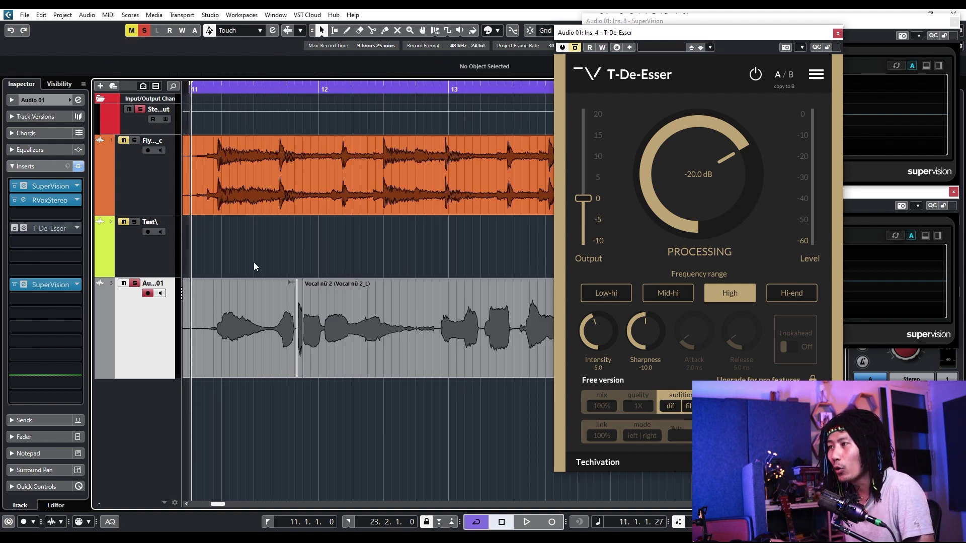
{"action": "key", "text": "space"}
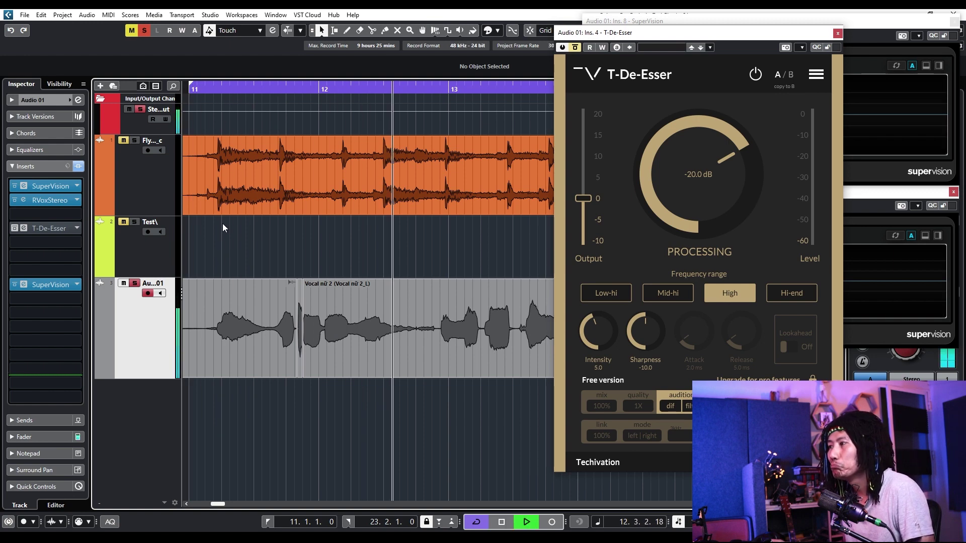
{"action": "key", "text": "space"}
{"action": "key", "text": "KP_1"}
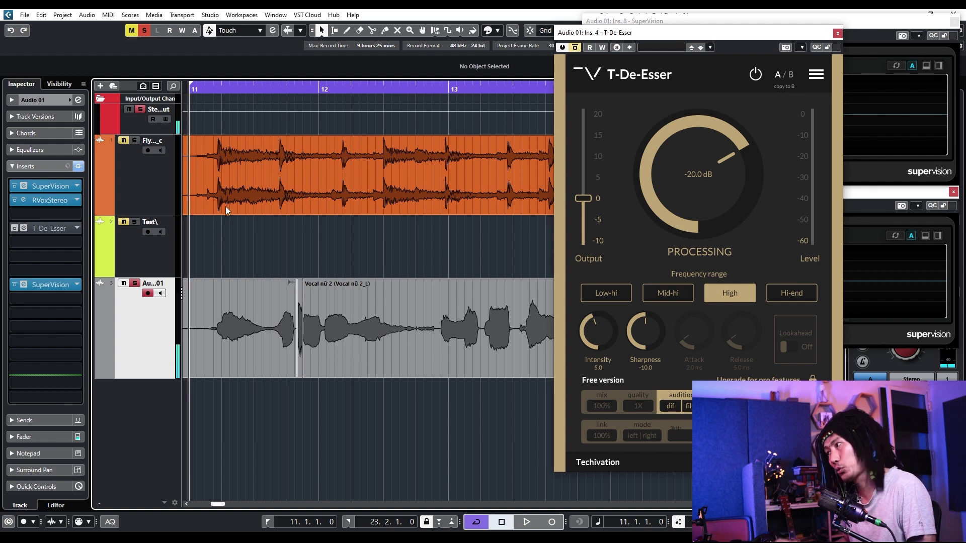
- Take T-De-Esser out of bypass on the Audio 01 track and move its window clear of the arrangement
{"action": "left_click_drag", "start_coordinate": [611, 32], "coordinate": [255, 39]}
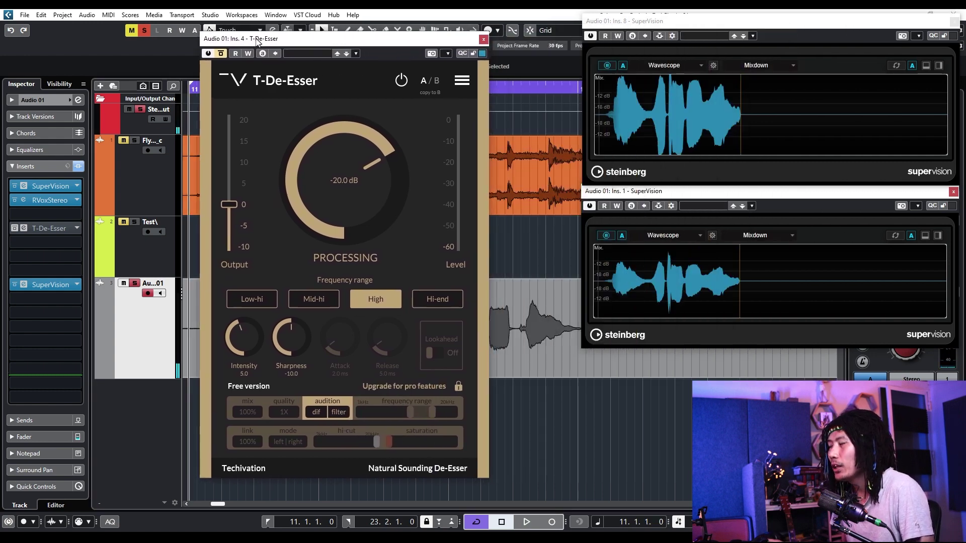
{"action": "left_click", "coordinate": [222, 57]}
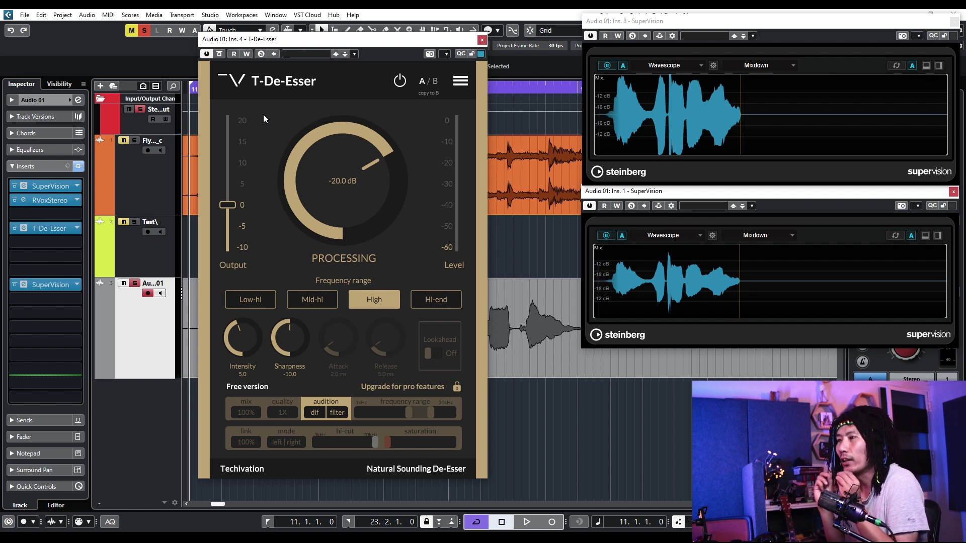
{"action": "left_click_drag", "start_coordinate": [285, 40], "coordinate": [520, 52]}
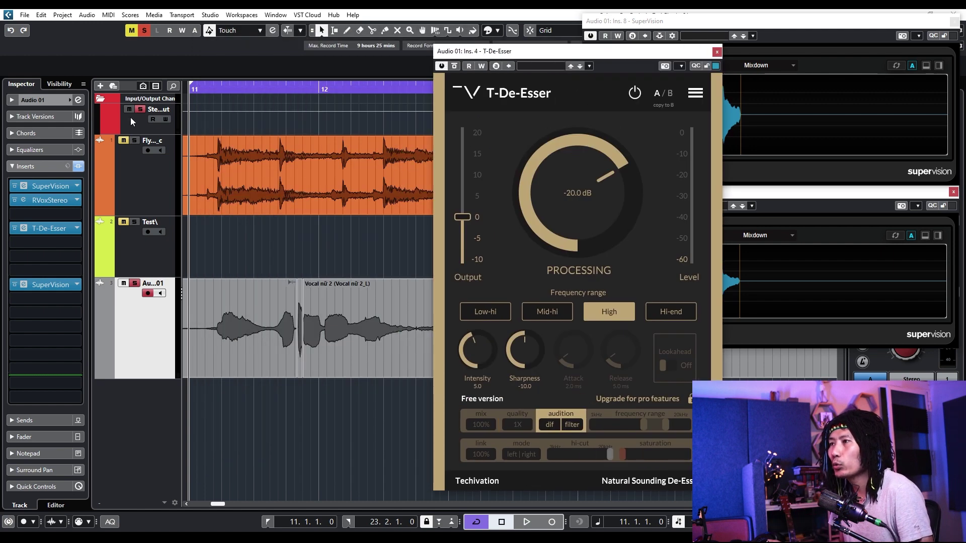
- Open the Audio 01 channel settings, bypass T-De-Esser and examine the sibilant in the equalizer's spectrum during playback from bar 11
{"action": "left_click", "coordinate": [78, 99]}
{"action": "left_click", "coordinate": [638, 116]}
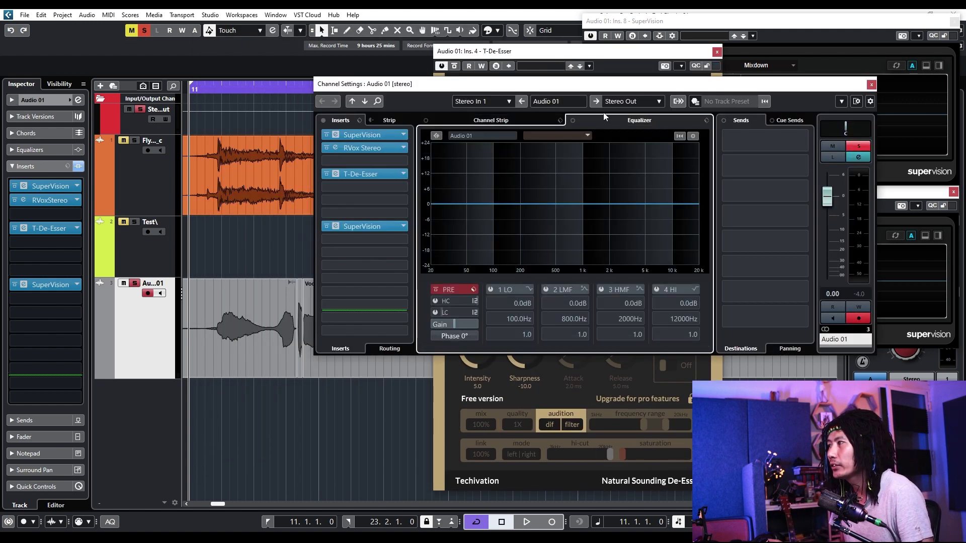
{"action": "left_click_drag", "start_coordinate": [577, 91], "coordinate": [386, 84]}
{"action": "left_click", "coordinate": [14, 228]}
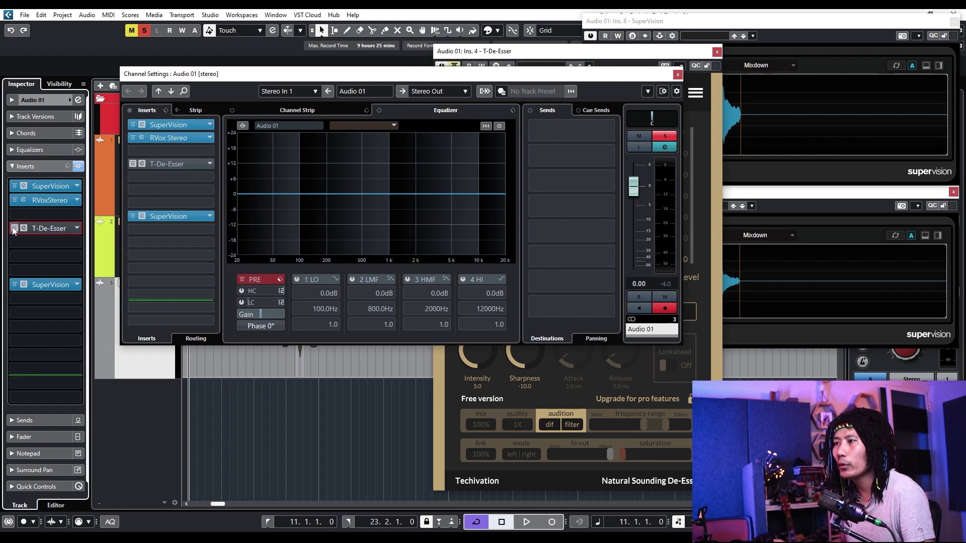
{"action": "key", "text": "space"}
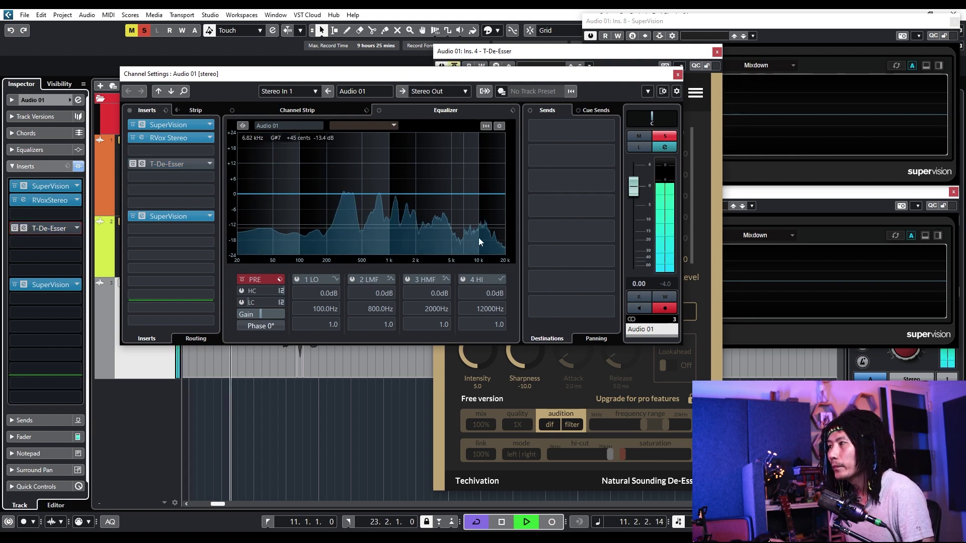
{"action": "key", "text": "space"}
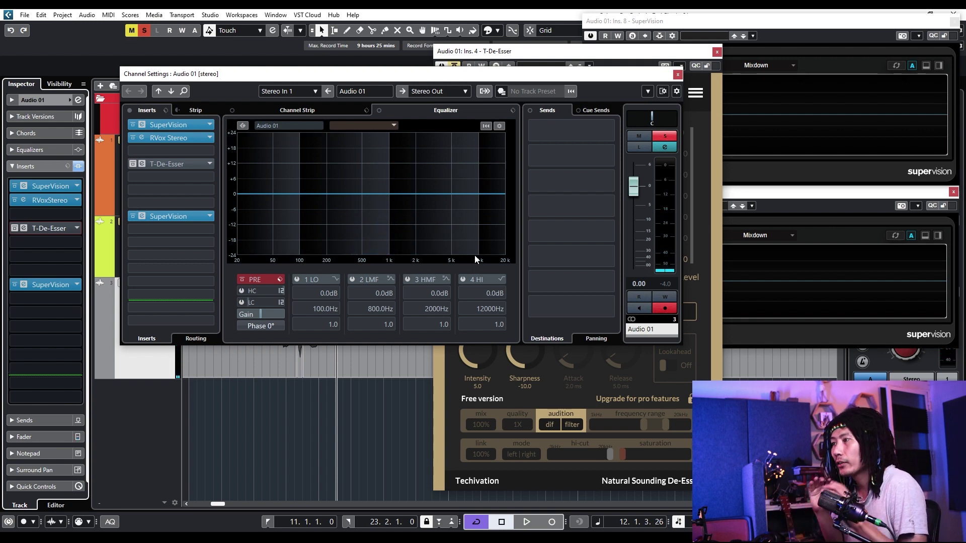
{"action": "key", "text": "KP_0"}
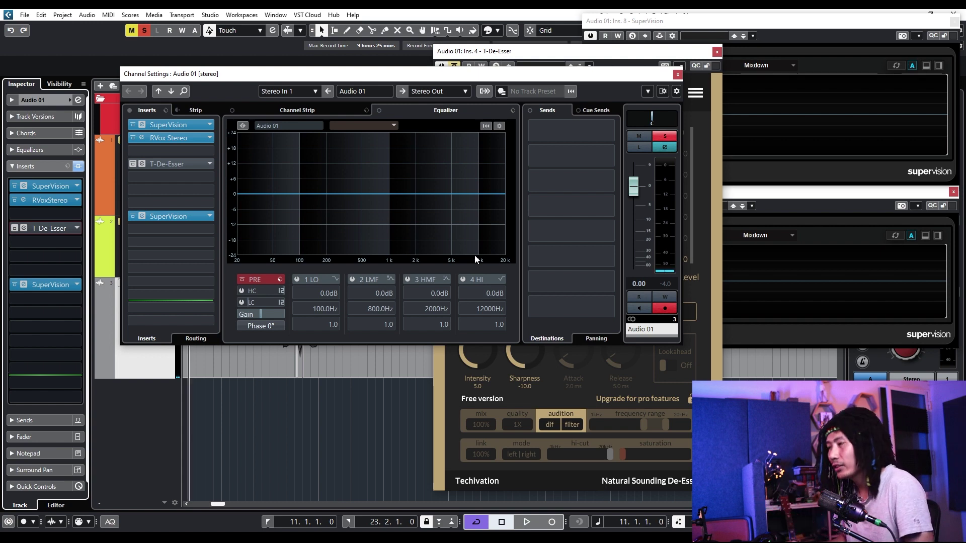
{"action": "key", "text": "space"}
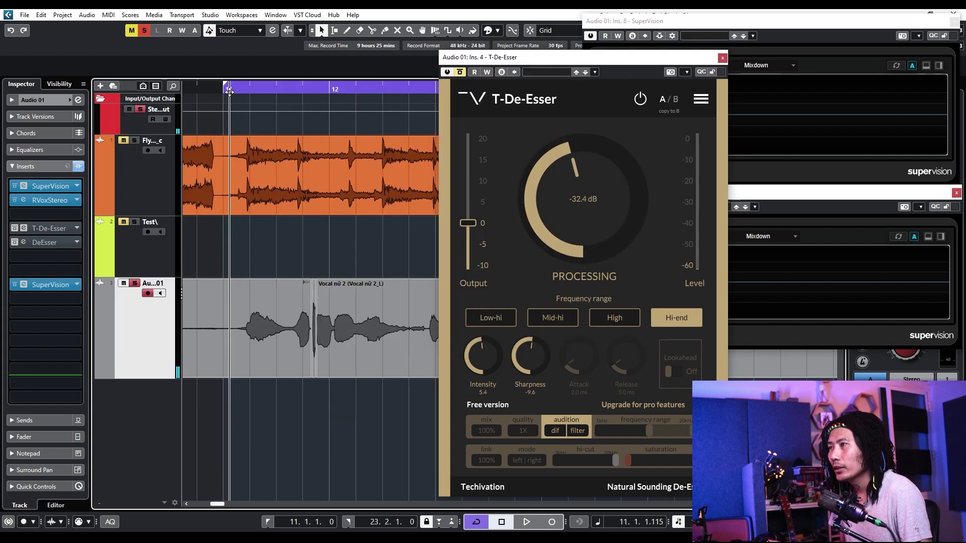
- Audition the vocal from bar 11 with both T-De-Esser and DeEsser bypassed
{"action": "key", "text": "space"}
{"action": "key", "text": "space"}
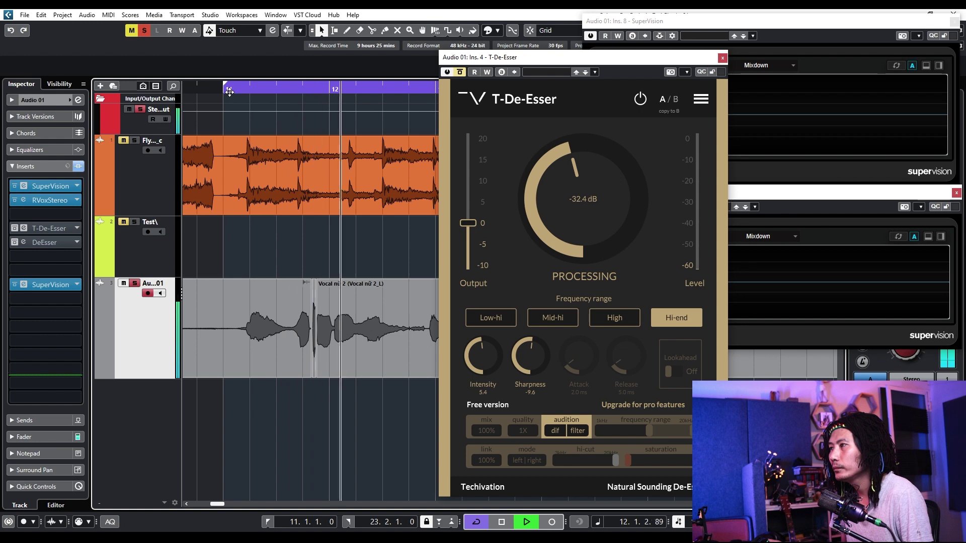
{"action": "key", "text": "space"}
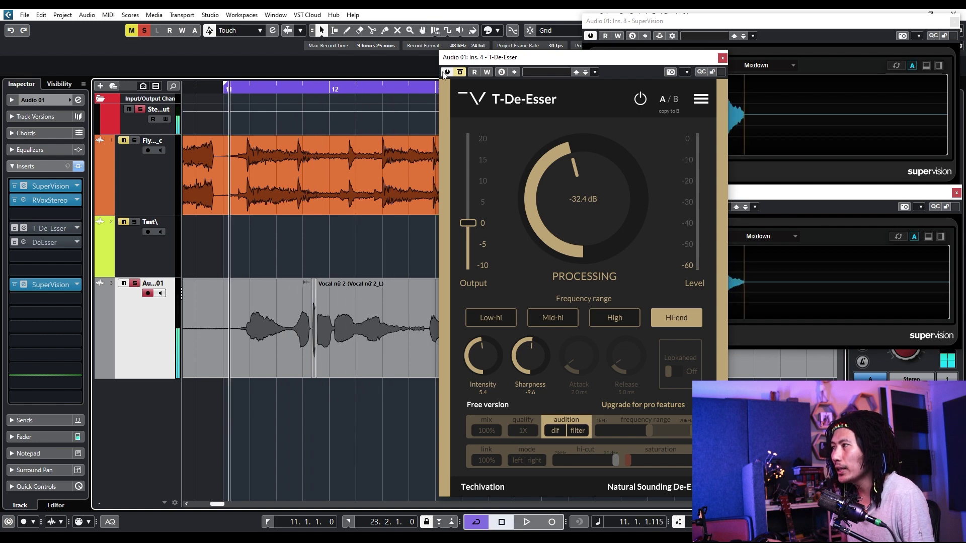
- Take T-De-Esser out of bypass and audition the same vocal passage with it processing
{"action": "left_click", "coordinate": [460, 73]}
{"action": "key", "text": "space"}
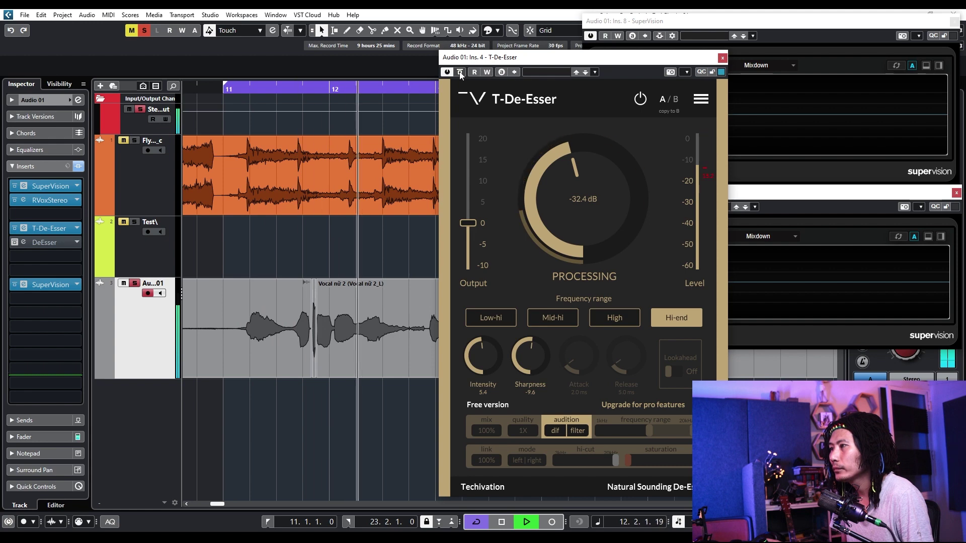
{"action": "key", "text": "space"}
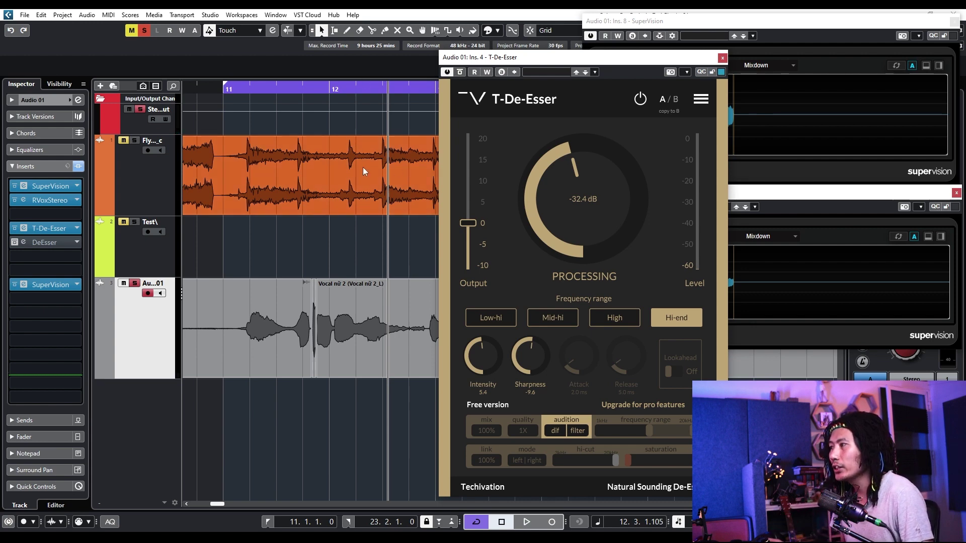
- Set T-De-Esser to the High frequency range, -20.1 dB processing, 5.5 intensity and -9.8 sharpness, and audition the vocal near bar 11
{"action": "left_click_drag", "start_coordinate": [547, 176], "coordinate": [558, 206]}
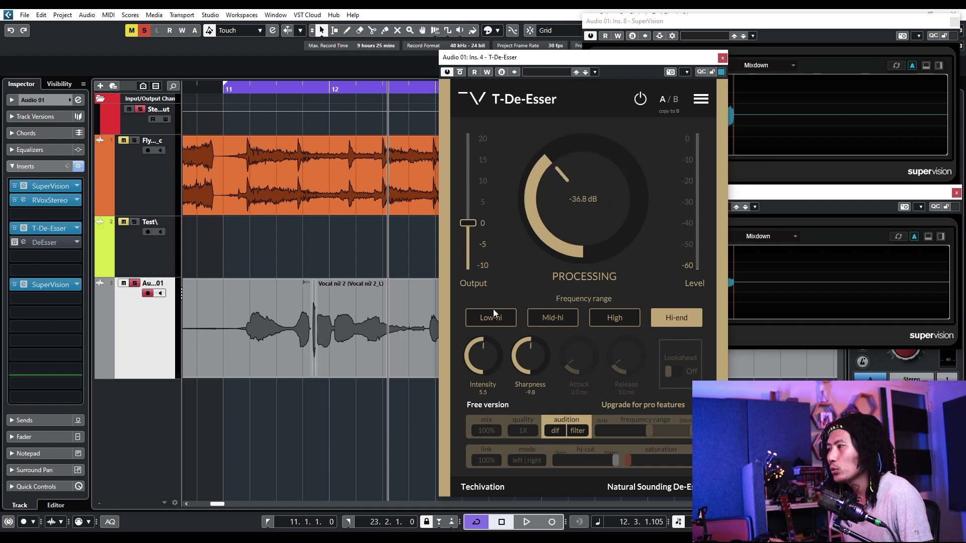
{"action": "left_click", "coordinate": [615, 322]}
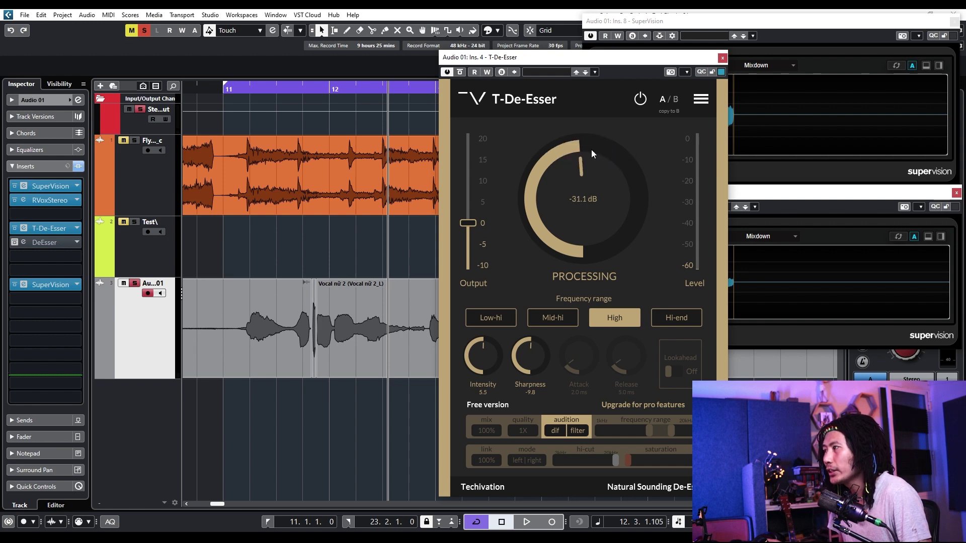
{"action": "left_click_drag", "start_coordinate": [596, 163], "coordinate": [621, 148]}
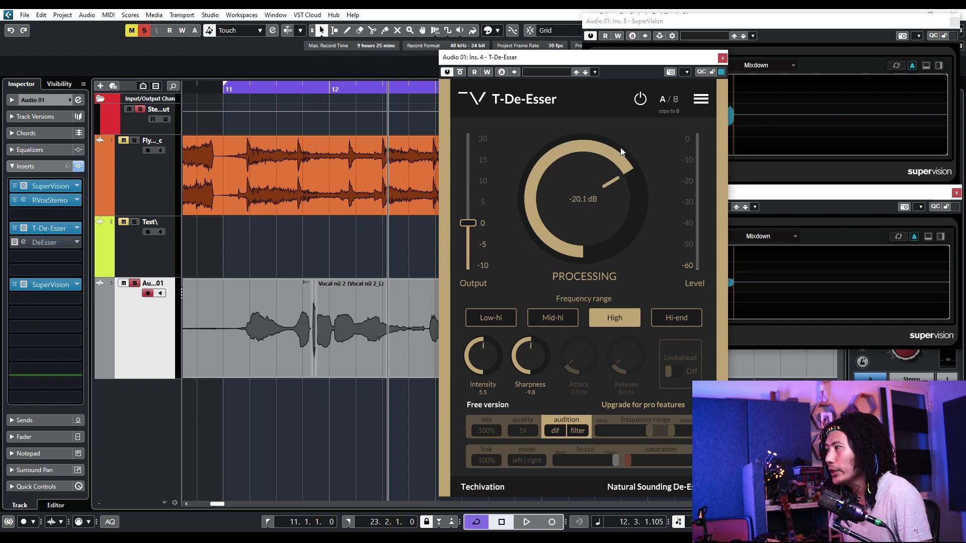
{"action": "left_click", "coordinate": [237, 89]}
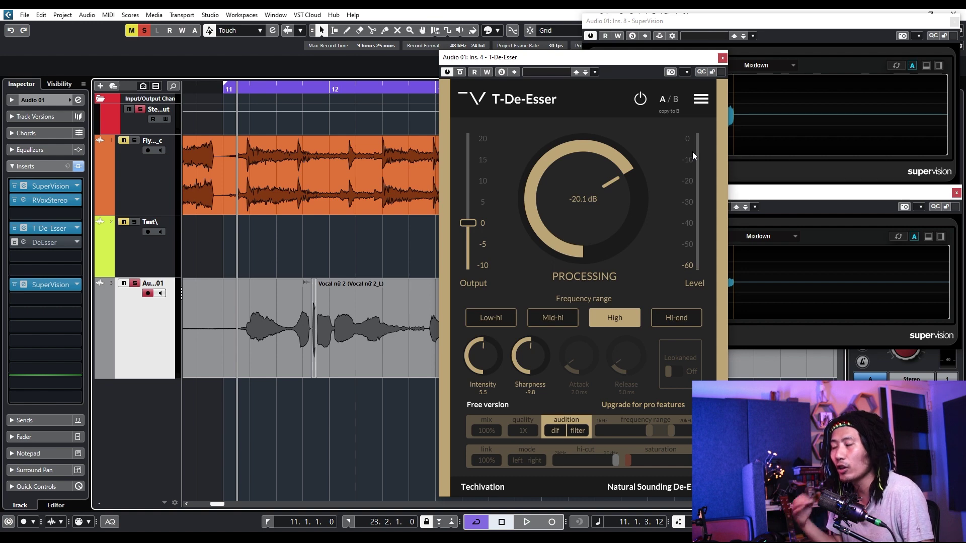
{"action": "key", "text": "space"}
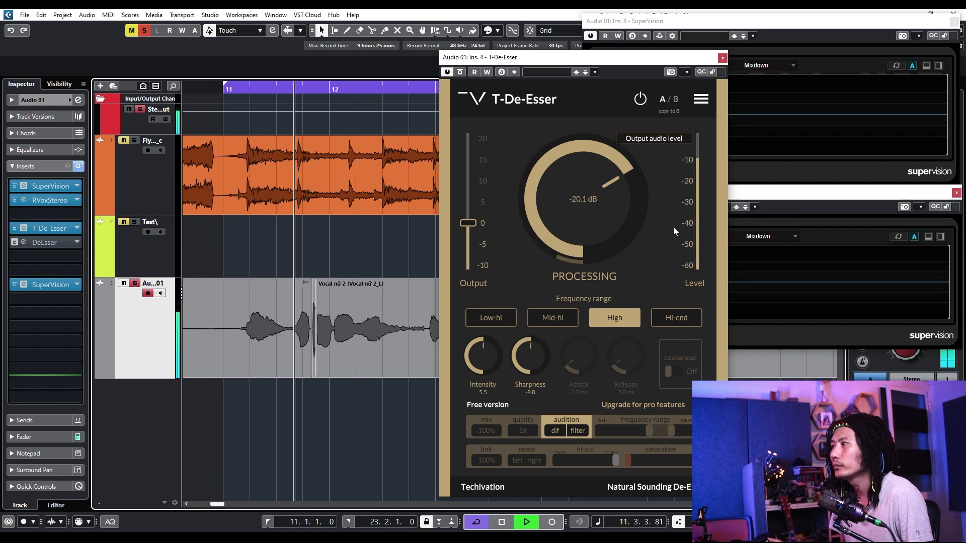
- Lower T-De-Esser's processing to -44.9 dB and audition the vocal from bar 11
{"action": "key", "text": "space"}
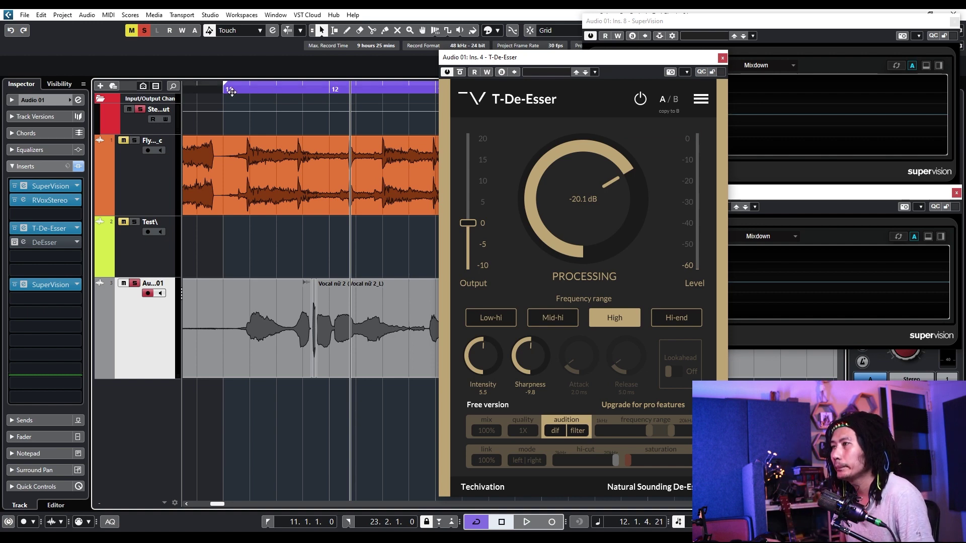
{"action": "key", "text": "space"}
{"action": "left_click_drag", "start_coordinate": [563, 163], "coordinate": [550, 231]}
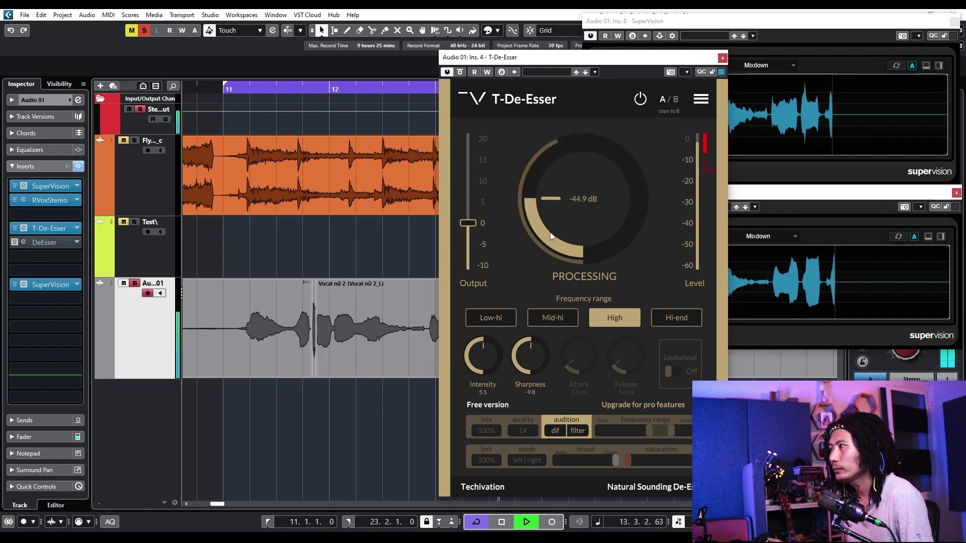
{"action": "key", "text": "space"}
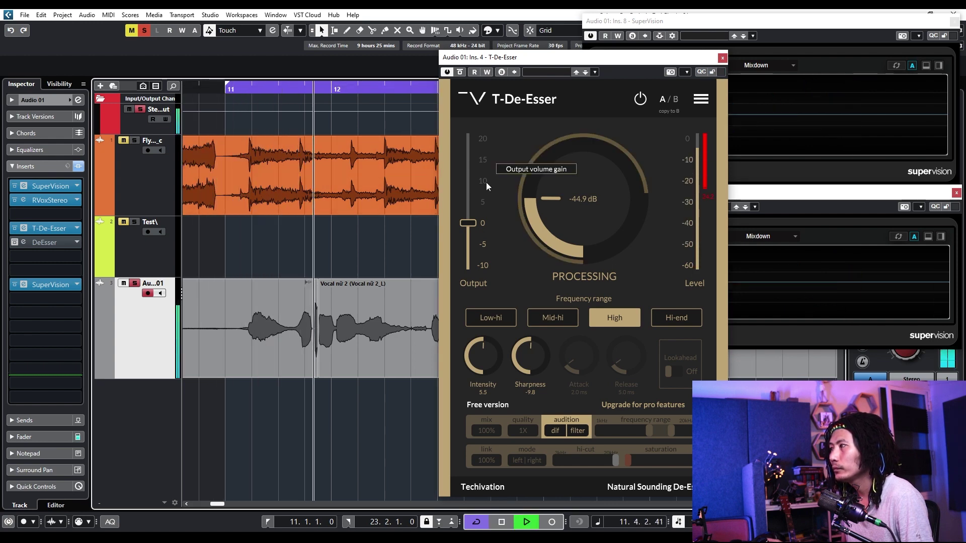
{"action": "key", "text": "space"}
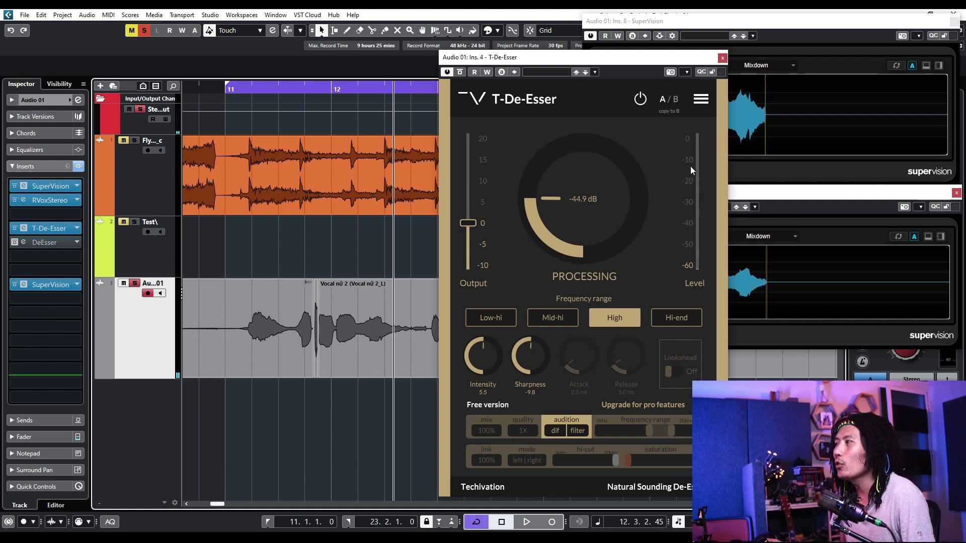
{"action": "left_click", "coordinate": [235, 88]}
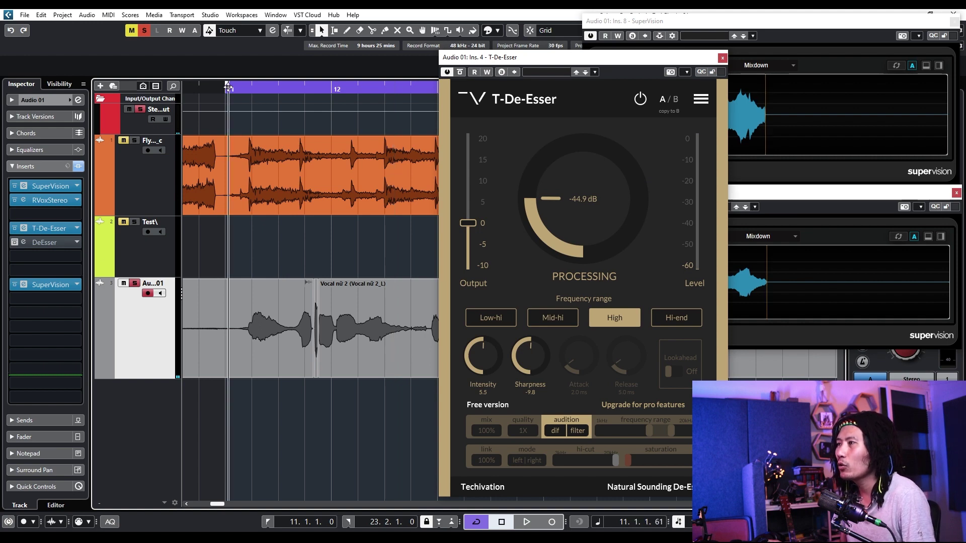
{"action": "key", "text": "space"}
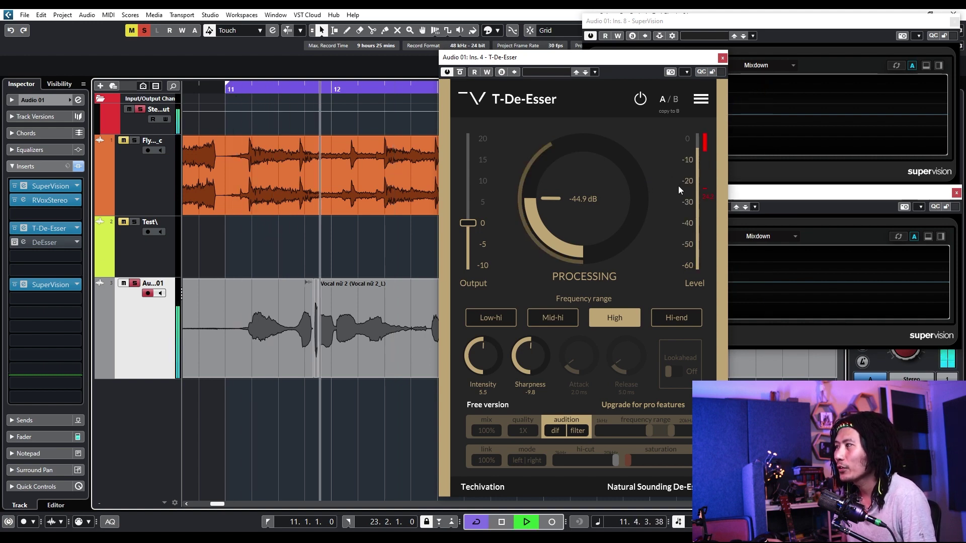
{"action": "key", "text": "space"}
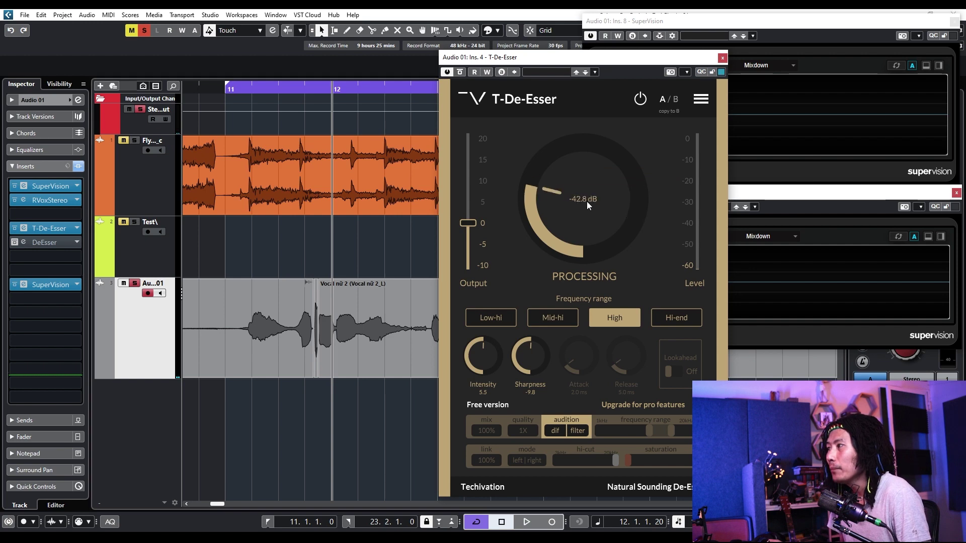
- Set T-De-Esser's processing to -32.0 dB, play the vocal from bar 11, and raise the processing to -25.1 dB during playback
{"action": "left_click_drag", "start_coordinate": [587, 201], "coordinate": [589, 168]}
{"action": "left_click", "coordinate": [231, 89]}
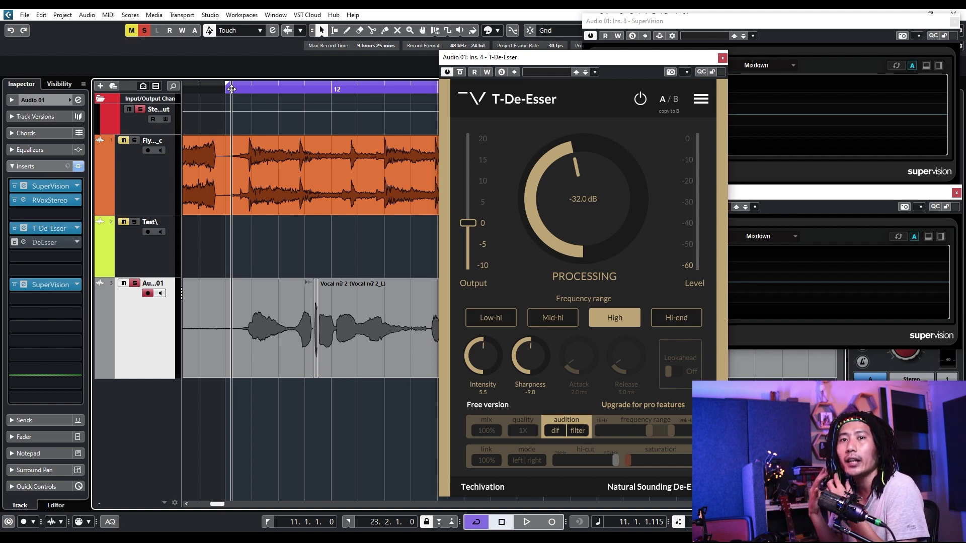
{"action": "key", "text": "space"}
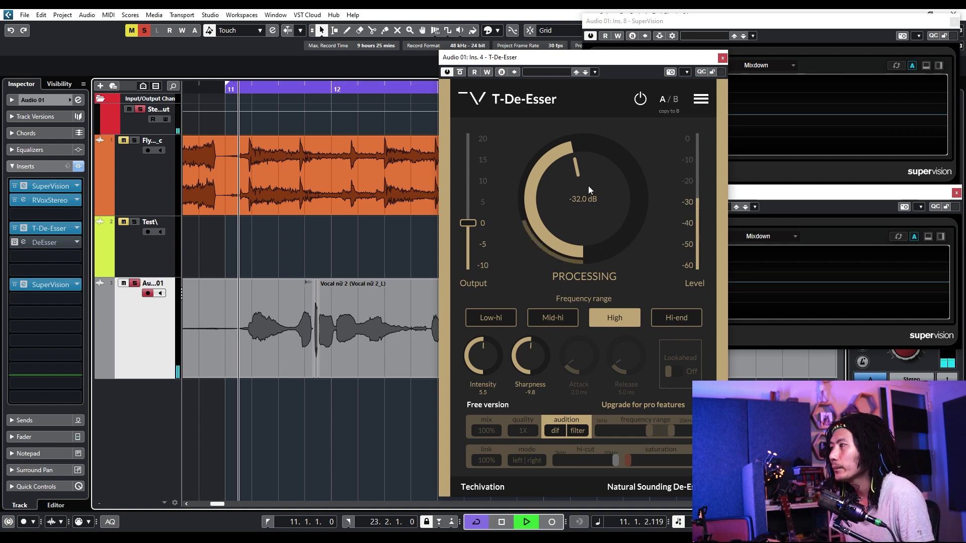
{"action": "scroll", "coordinate": [584, 226], "scroll_direction": "up", "scroll_amount": 7}
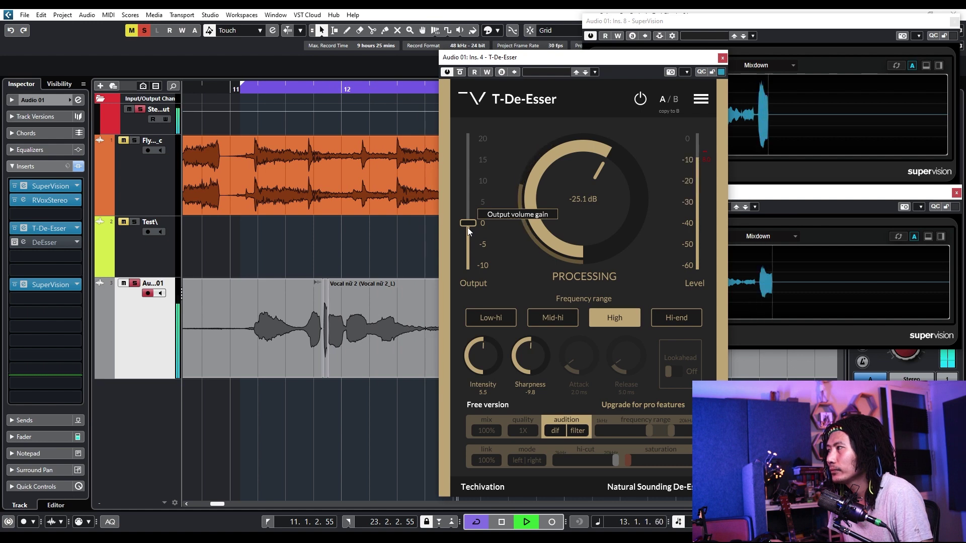
{"action": "key", "text": "space"}
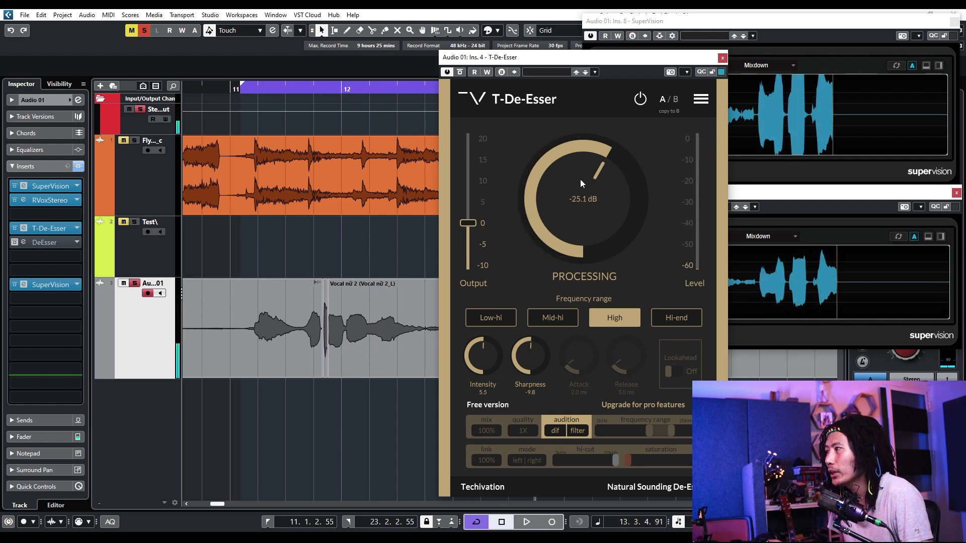
- Set T-De-Esser's processing to -23.0 dB and audition the vocal from bar 11 through to bar 15
{"action": "scroll", "coordinate": [580, 179], "scroll_direction": "up", "scroll_amount": 2}
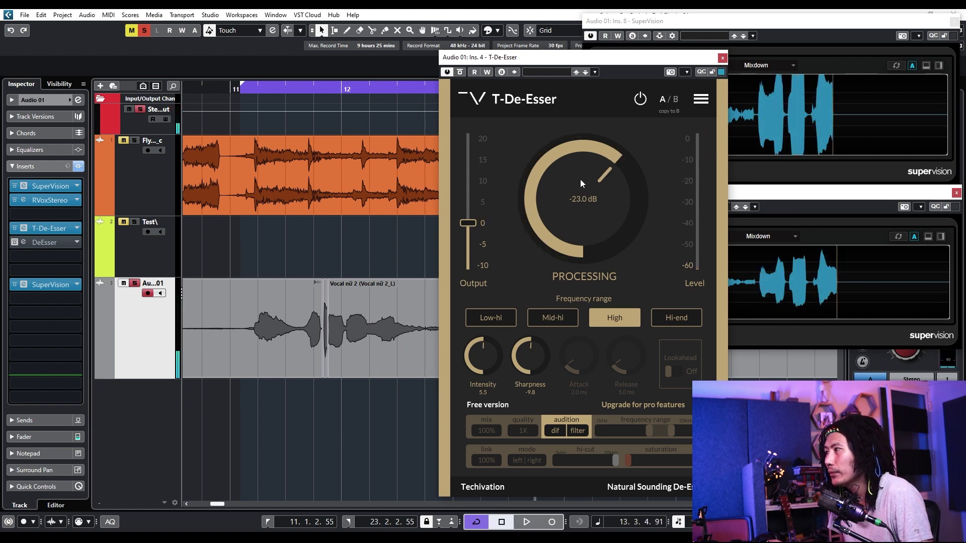
{"action": "left_click", "coordinate": [249, 89]}
{"action": "key", "text": "space"}
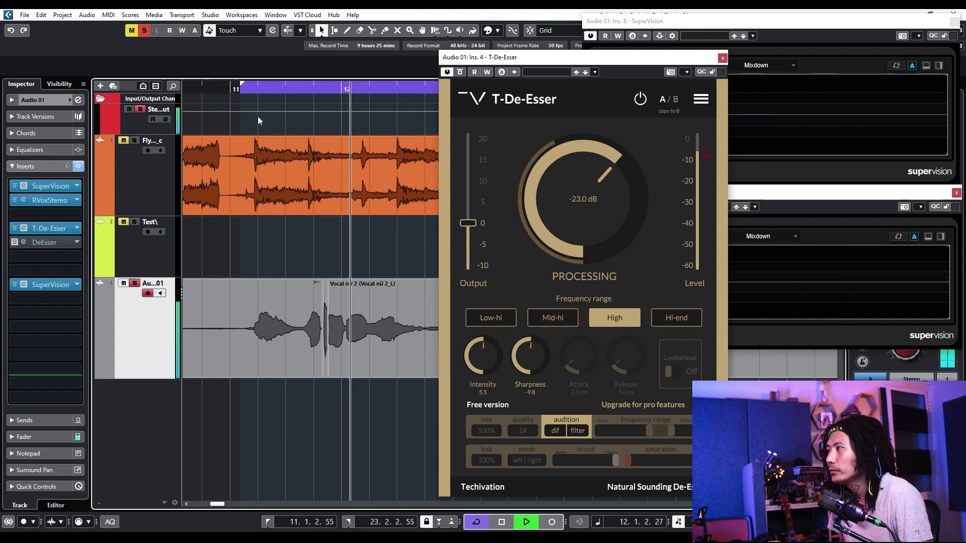
{"action": "scroll", "coordinate": [273, 144], "scroll_direction": "down", "scroll_amount": 4, "text": "ctrl"}
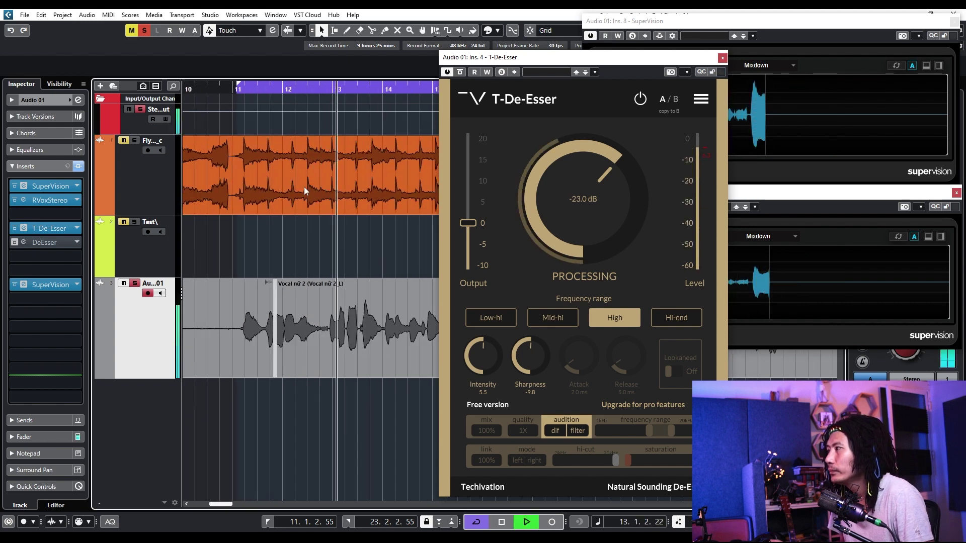
{"action": "scroll", "coordinate": [237, 209], "scroll_direction": "up", "scroll_amount": 2, "text": "ctrl"}
{"action": "scroll", "coordinate": [288, 211], "scroll_direction": "down", "scroll_amount": 2, "text": "ctrl"}
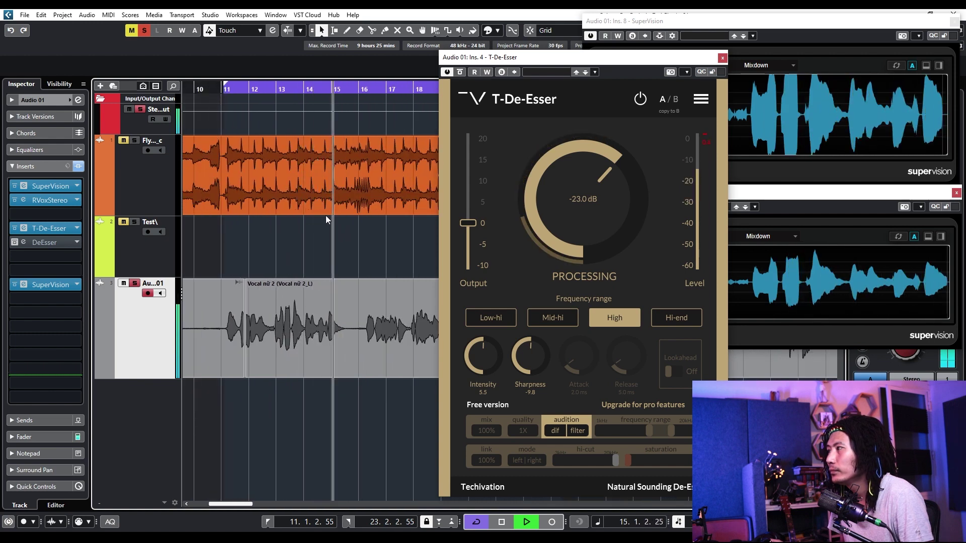
{"action": "key", "text": "space"}
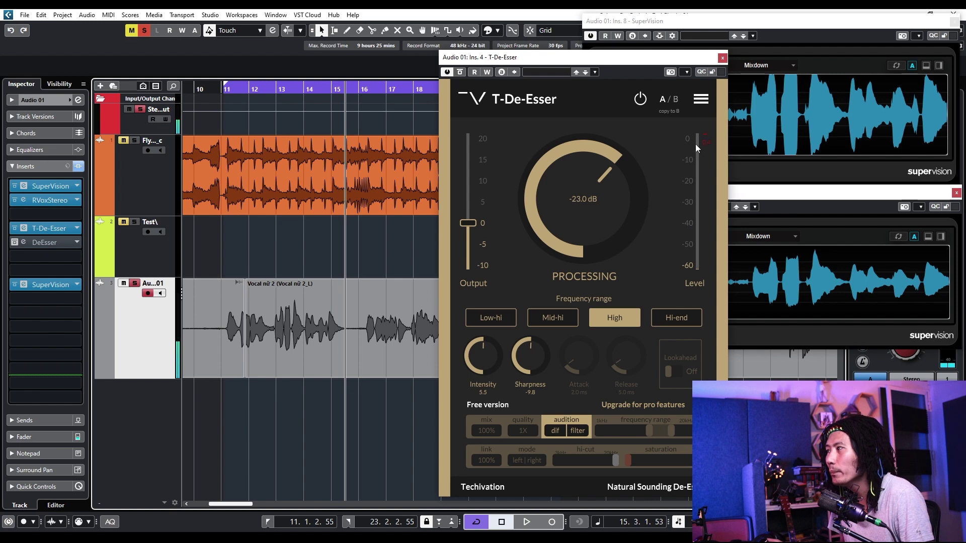
- Compare the vocal from bar 11 with T-De-Esser's intensity at 2.1 and at 10.0
{"action": "key", "text": "space"}
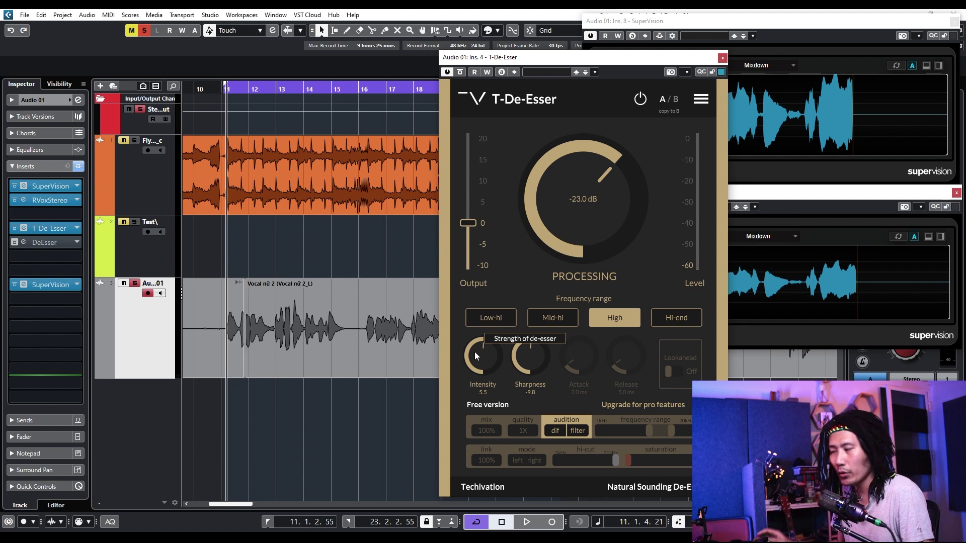
{"action": "left_click_drag", "start_coordinate": [475, 352], "coordinate": [472, 401]}
{"action": "key", "text": "space"}
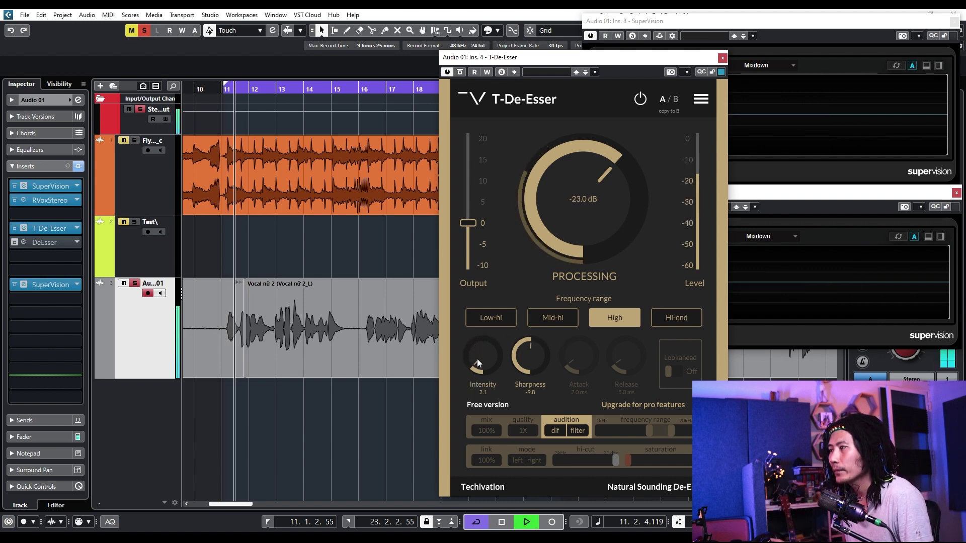
{"action": "left_click_drag", "start_coordinate": [477, 358], "coordinate": [500, 248]}
{"action": "key", "text": "space"}
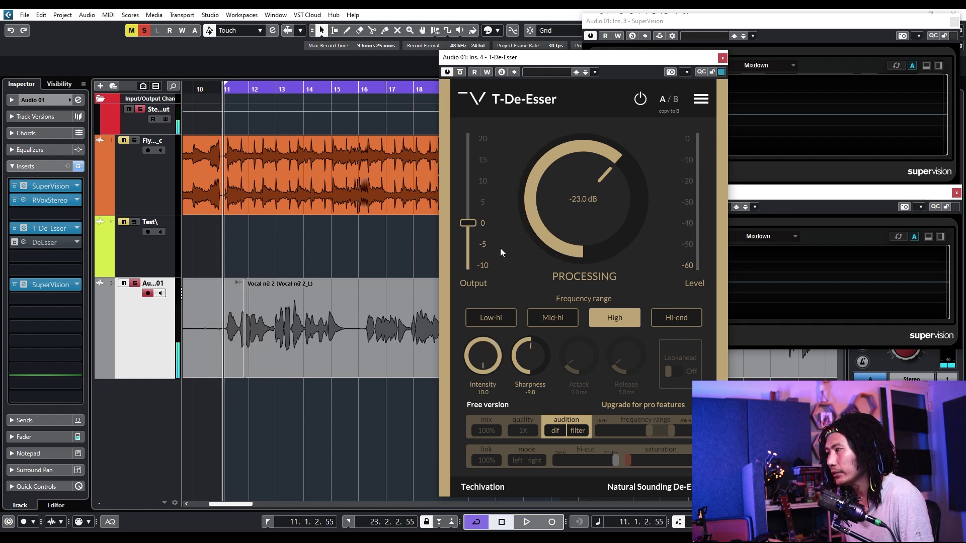
{"action": "key", "text": "space"}
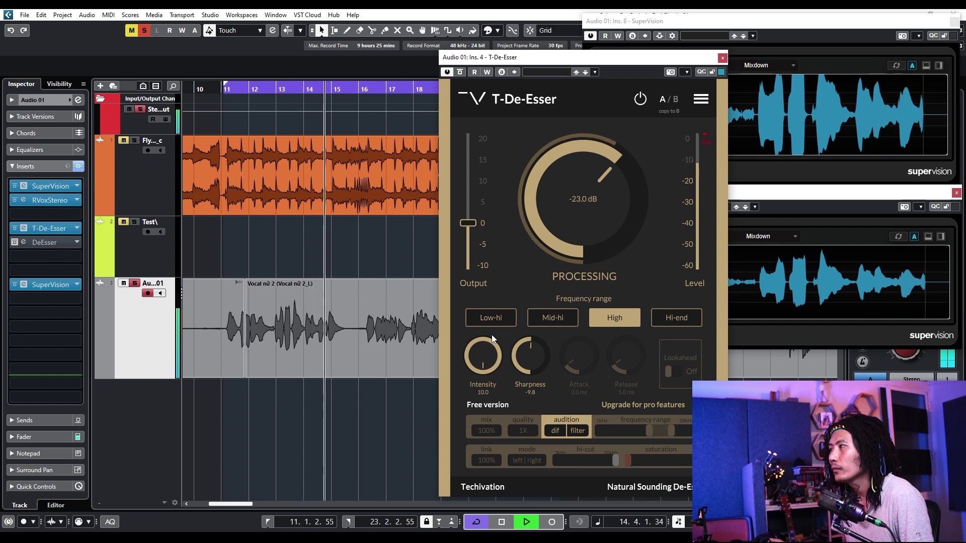
{"action": "key", "text": "space"}
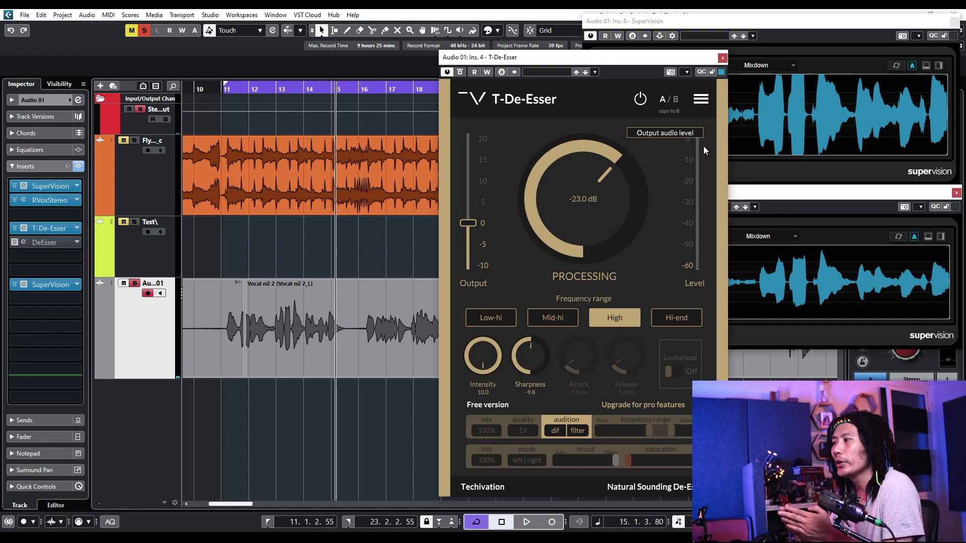
- Set T-De-Esser's intensity to 8.7 and audition the sibilant between bars 11 and 12
{"action": "left_click_drag", "start_coordinate": [497, 375], "coordinate": [482, 384]}
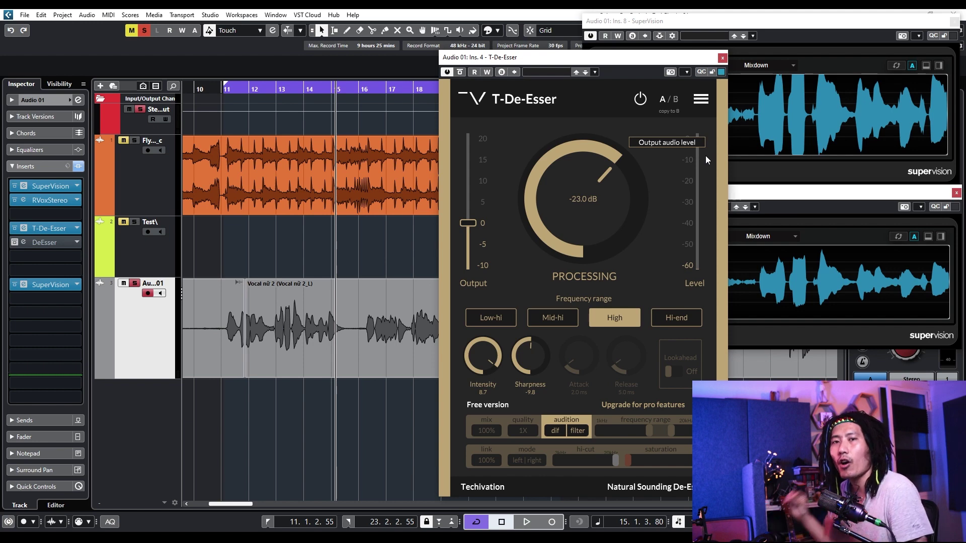
{"action": "left_click", "coordinate": [221, 89]}
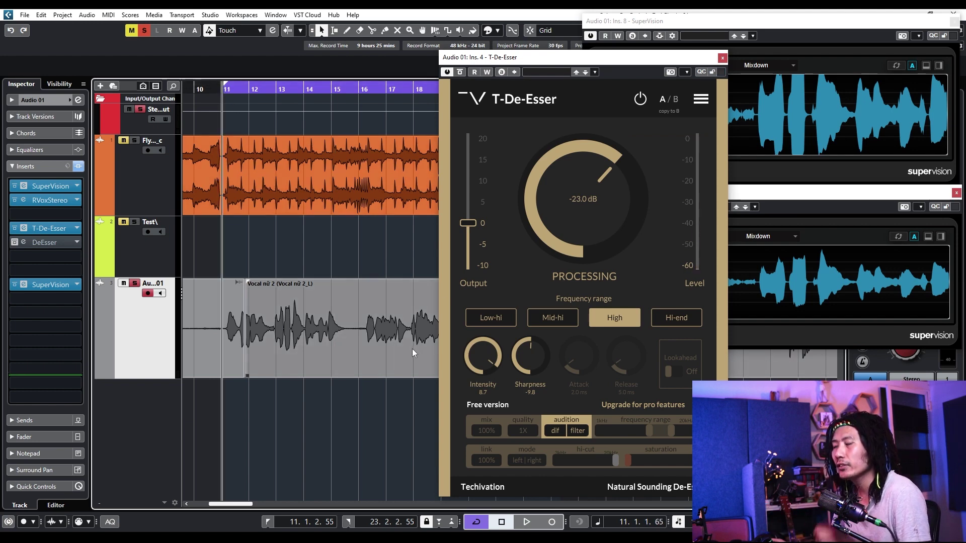
{"action": "scroll", "coordinate": [232, 336], "scroll_direction": "up", "scroll_amount": 6}
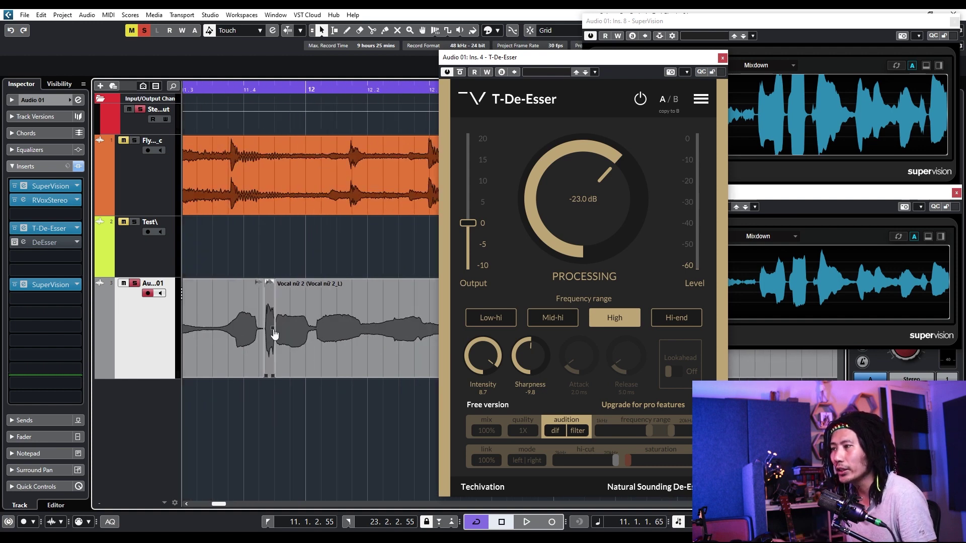
{"action": "scroll", "coordinate": [342, 309], "scroll_direction": "down", "scroll_amount": 2}
{"action": "key", "text": "space"}
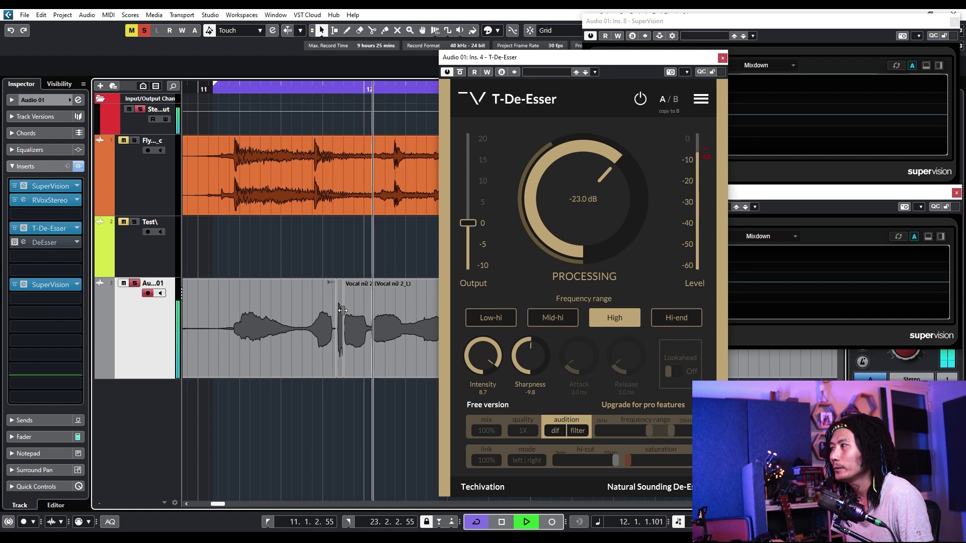
{"action": "key", "text": "space"}
- Audition the vocal phrase from bar 16 to bar 18 with the same T-De-Esser settings
{"action": "scroll", "coordinate": [342, 310], "scroll_direction": "down", "scroll_amount": 5}
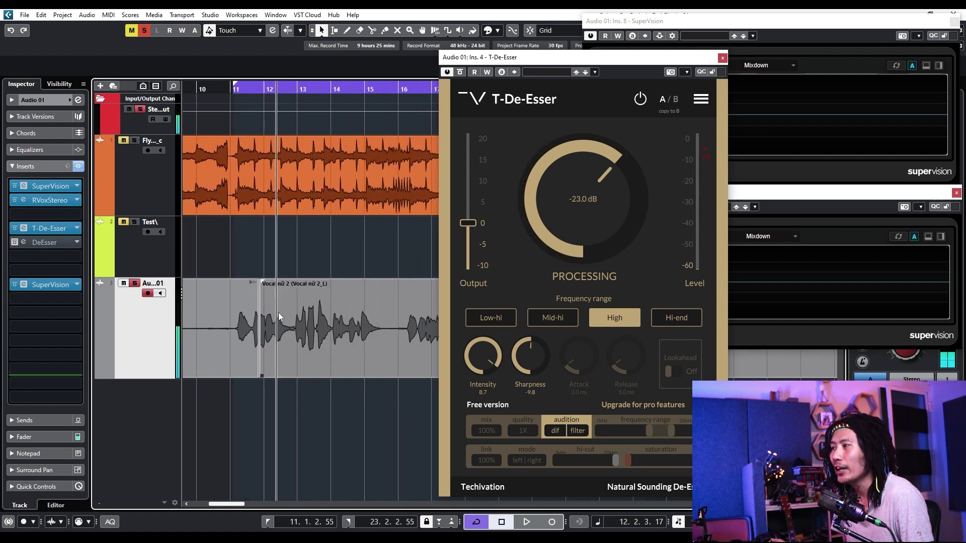
{"action": "scroll", "coordinate": [351, 164], "scroll_direction": "right", "scroll_amount": 5}
{"action": "left_click", "coordinate": [347, 91]}
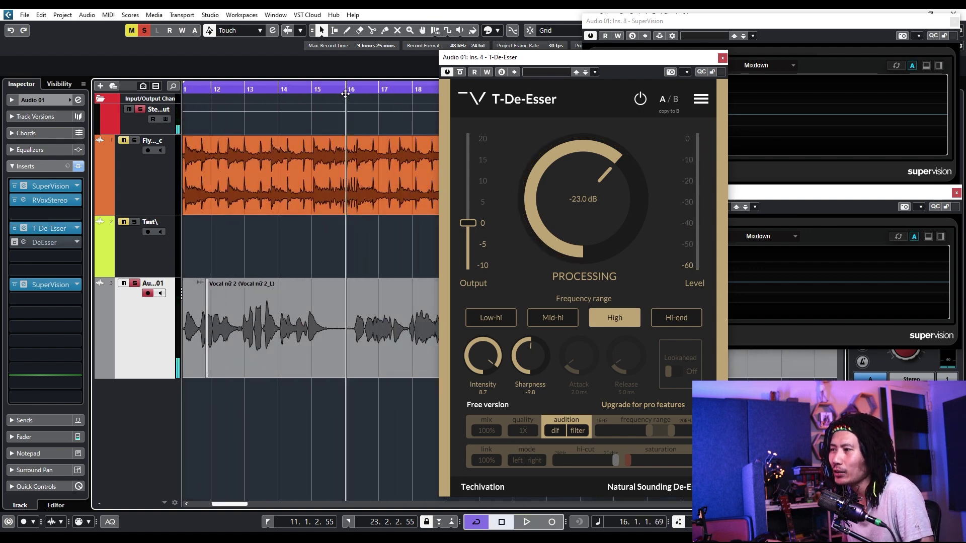
{"action": "scroll", "coordinate": [288, 336], "scroll_direction": "up", "scroll_amount": 2}
{"action": "key", "text": "space"}
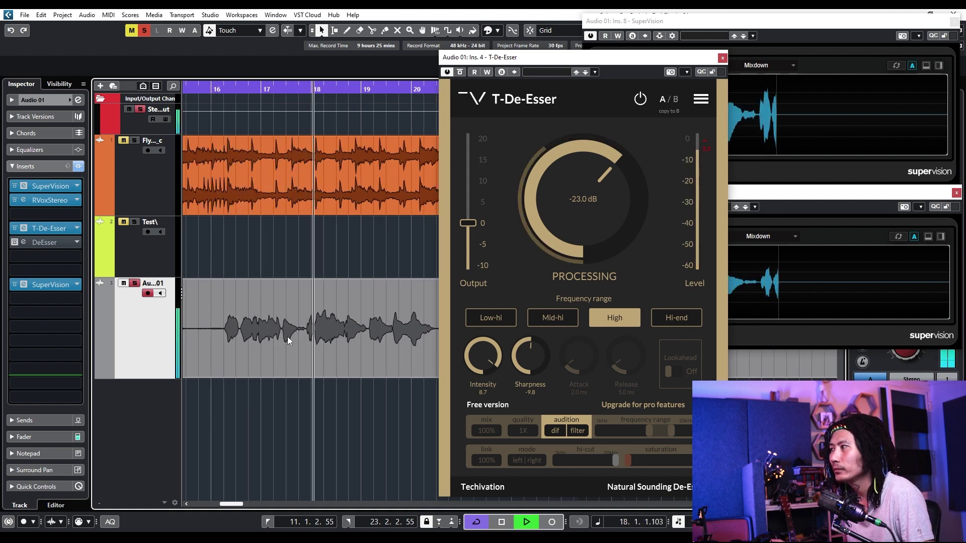
{"action": "key", "text": "space"}
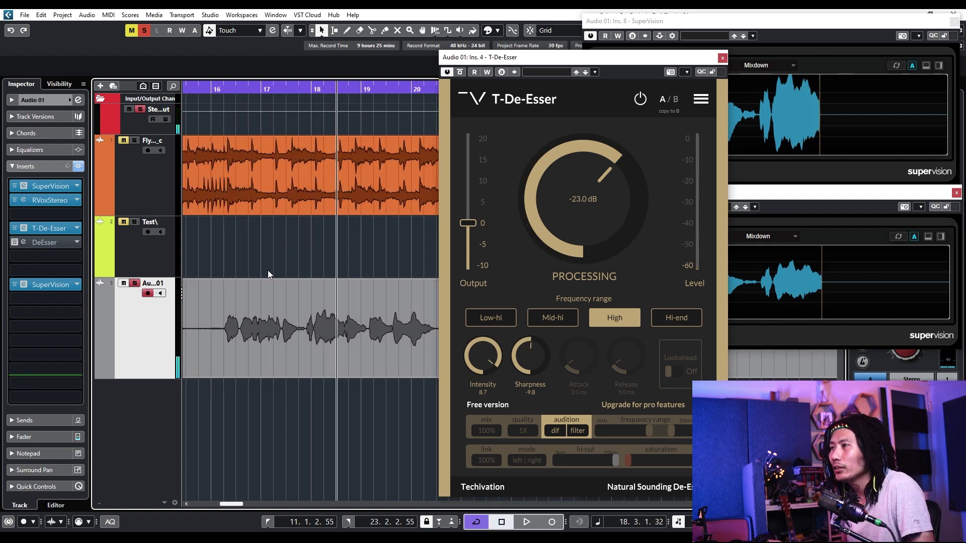
- Return the playback position to bar 11, switch T-De-Esser through its Low-hi, Mid-hi, High and Hi-end frequency ranges, and select Low-hi
{"action": "scroll", "coordinate": [268, 271], "scroll_direction": "down", "scroll_amount": 3}
{"action": "scroll", "coordinate": [372, 328], "scroll_direction": "up", "scroll_amount": 4}
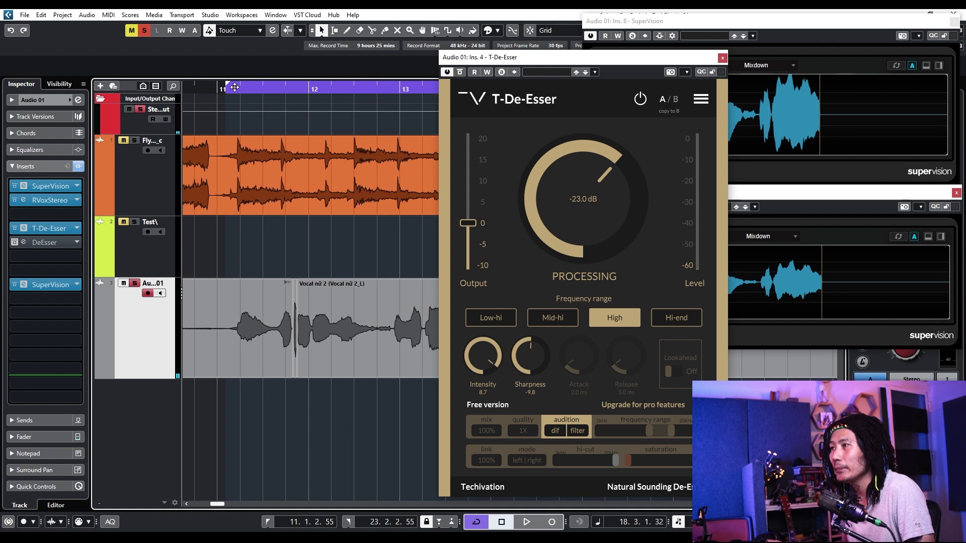
{"action": "left_click", "coordinate": [234, 87]}
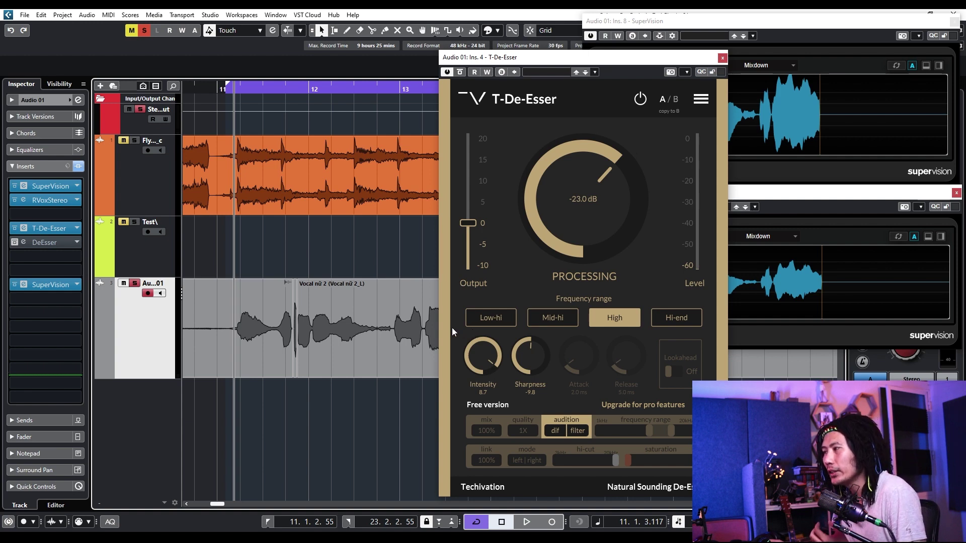
{"action": "left_click", "coordinate": [547, 318]}
{"action": "left_click", "coordinate": [513, 321]}
{"action": "left_click", "coordinate": [612, 317]}
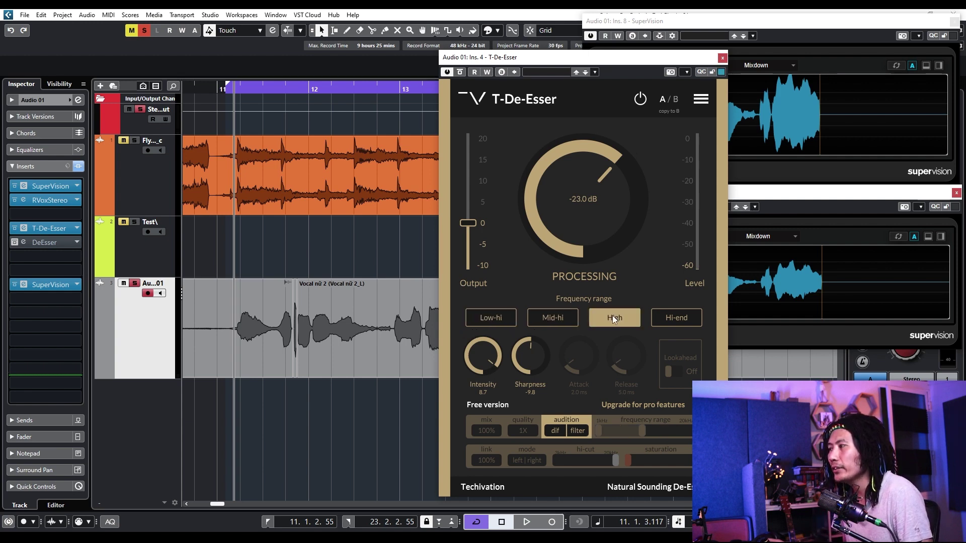
{"action": "left_click", "coordinate": [670, 320]}
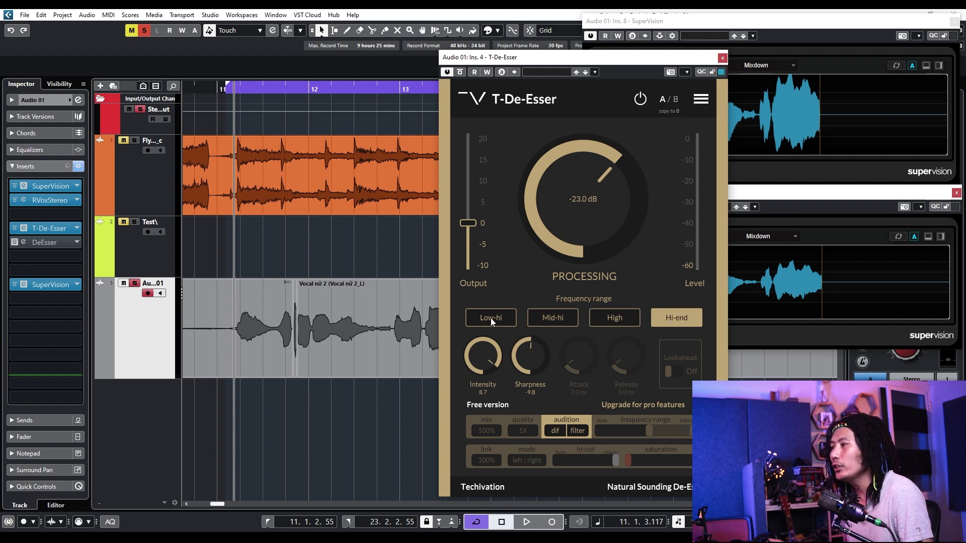
{"action": "left_click", "coordinate": [490, 318]}
{"action": "left_click", "coordinate": [562, 318]}
{"action": "left_click", "coordinate": [604, 321]}
{"action": "left_click", "coordinate": [660, 320]}
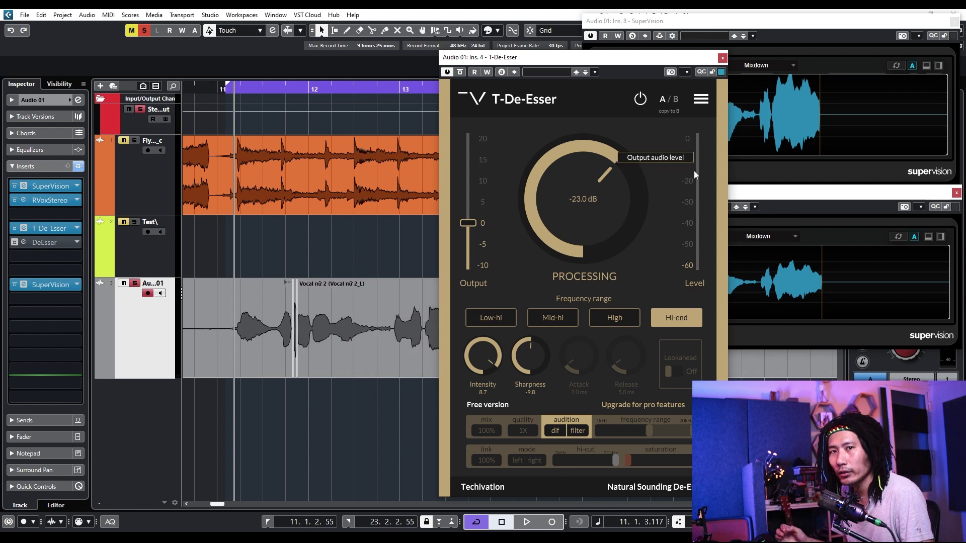
{"action": "left_click", "coordinate": [473, 314]}
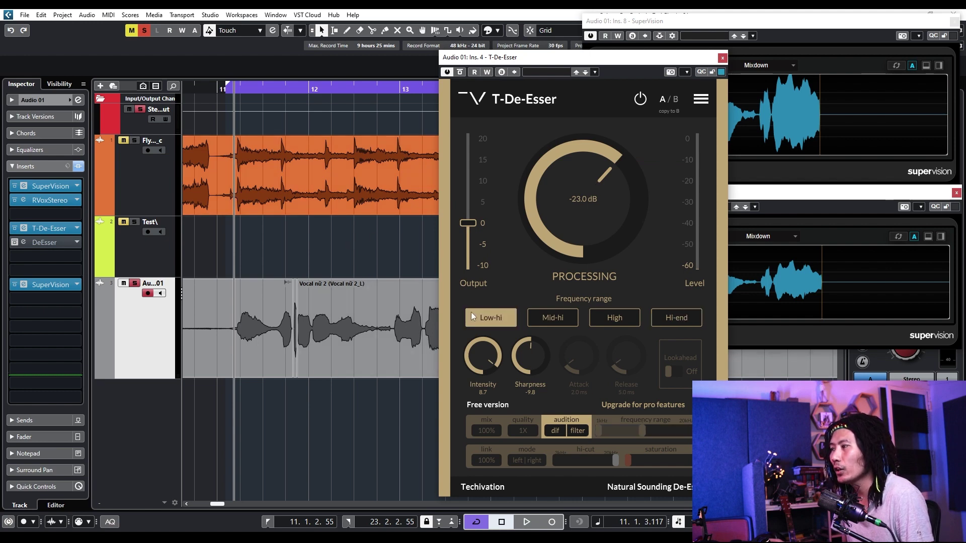
- Audition the sibilant from bar 11 with T-De-Esser's Low-hi and Mid-hi frequency ranges
{"action": "key", "text": "space"}
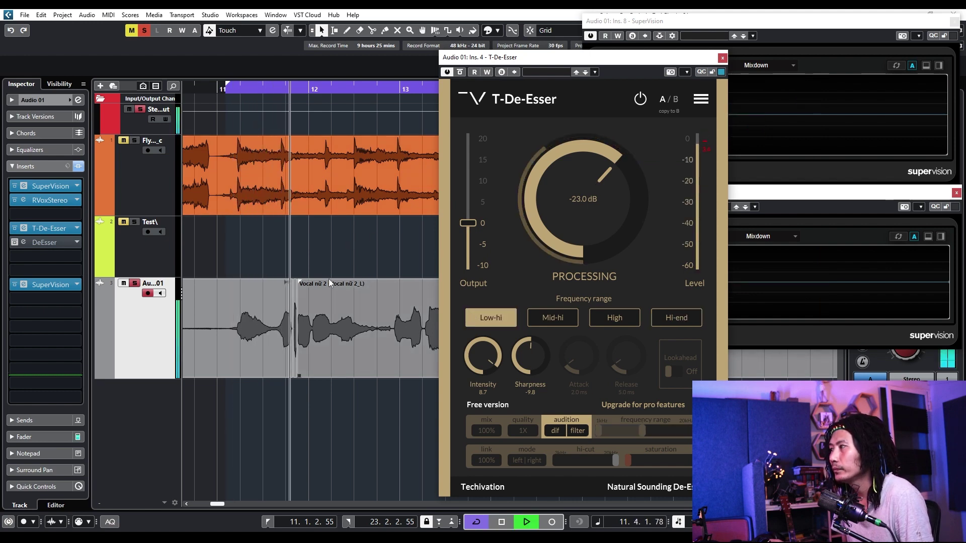
{"action": "key", "text": "space"}
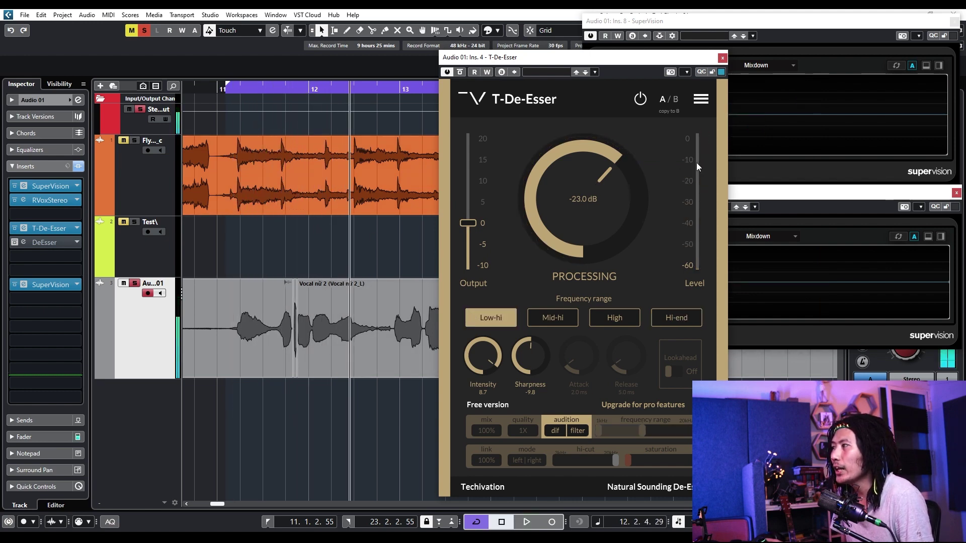
{"action": "key", "text": "KP_1"}
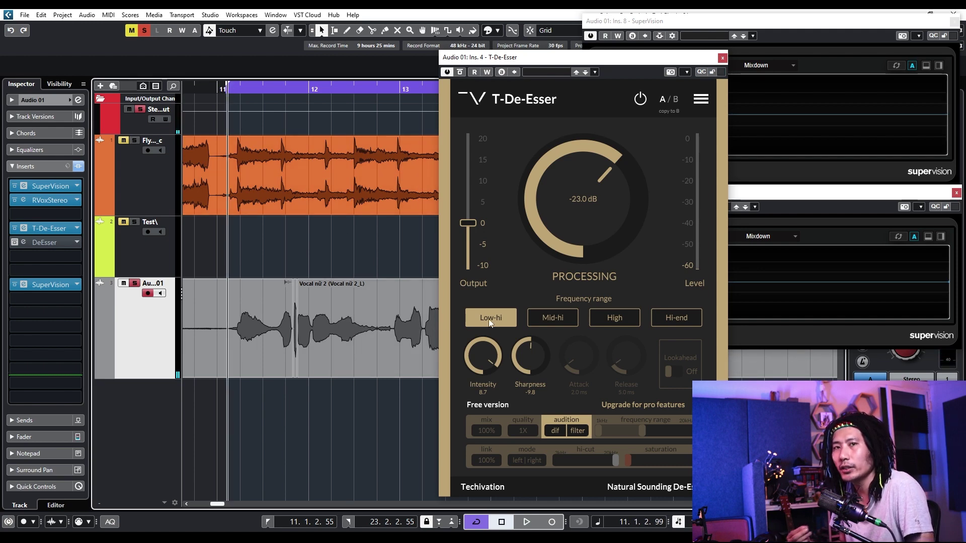
{"action": "left_click", "coordinate": [552, 322]}
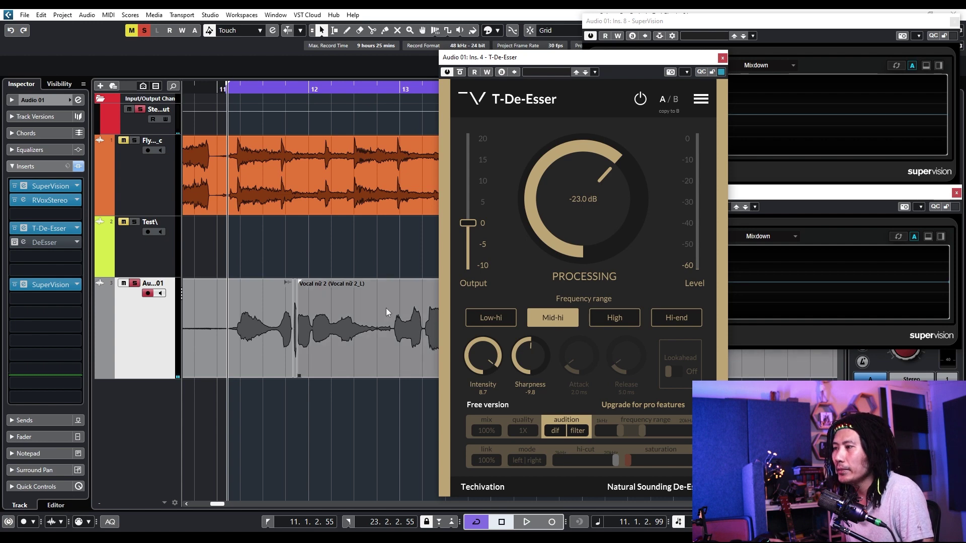
{"action": "key", "text": "space"}
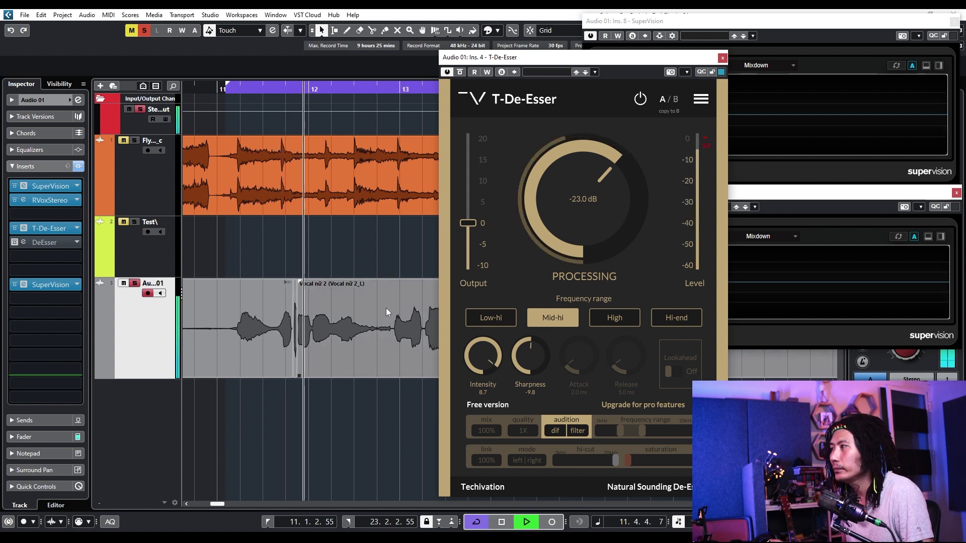
{"action": "key", "text": "space"}
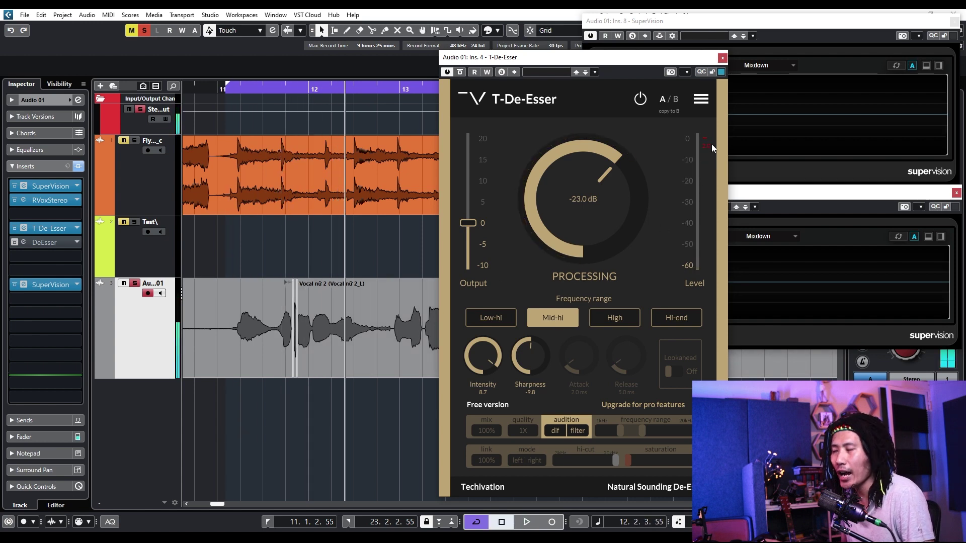
{"action": "left_click", "coordinate": [230, 93]}
- Audition the sibilant from bar 11 with T-De-Esser's High frequency range and with Hi-end, leaving Hi-end selected
{"action": "left_click", "coordinate": [614, 317]}
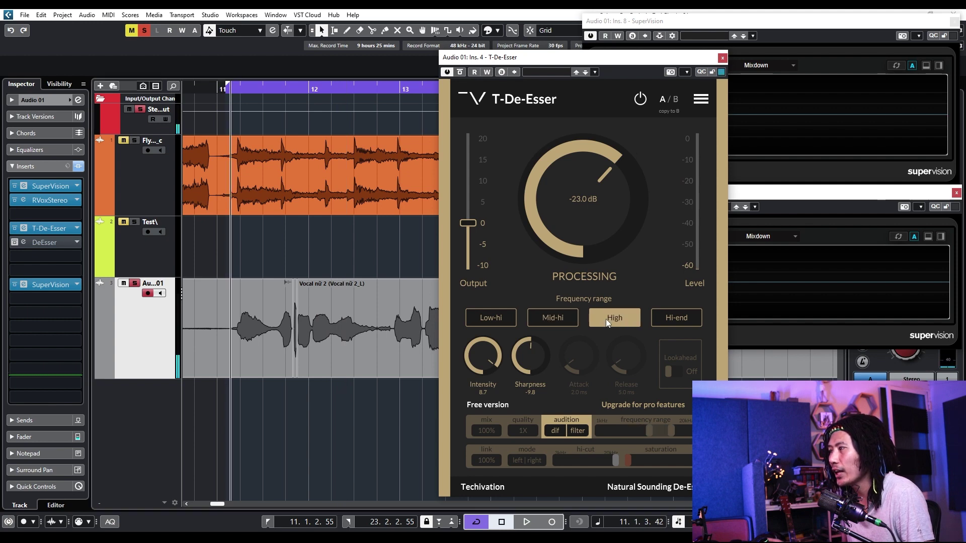
{"action": "key", "text": "space"}
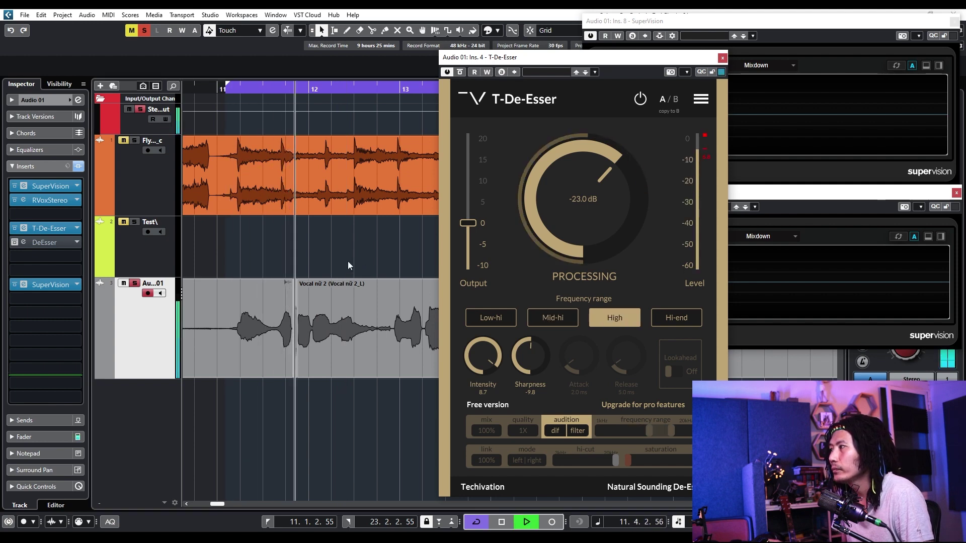
{"action": "key", "text": "space"}
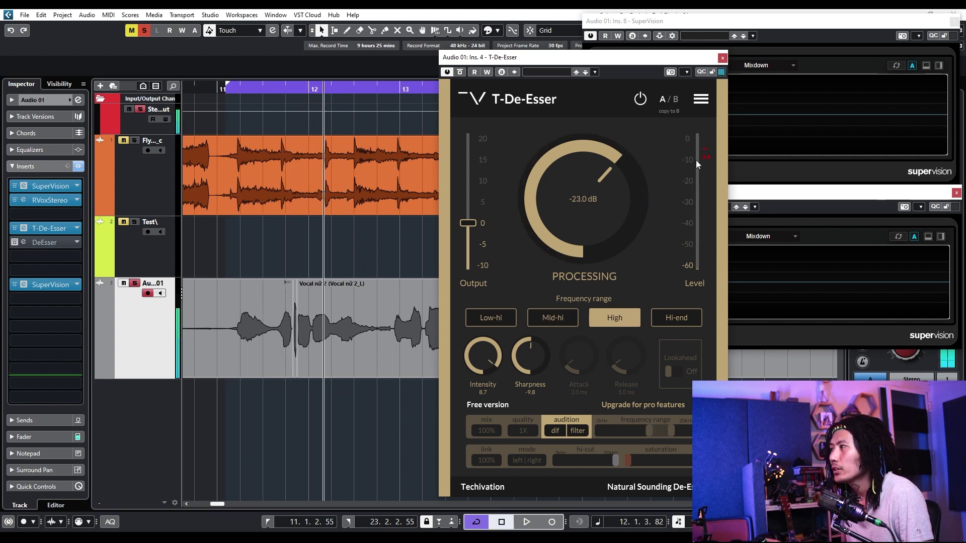
{"action": "left_click", "coordinate": [228, 88]}
{"action": "left_click", "coordinate": [676, 322]}
{"action": "key", "text": "space"}
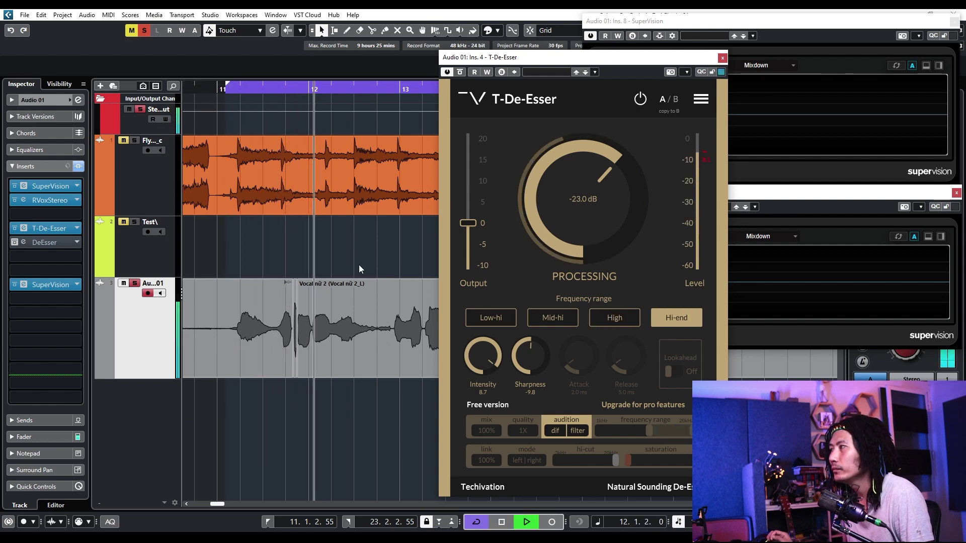
{"action": "key", "text": "space"}
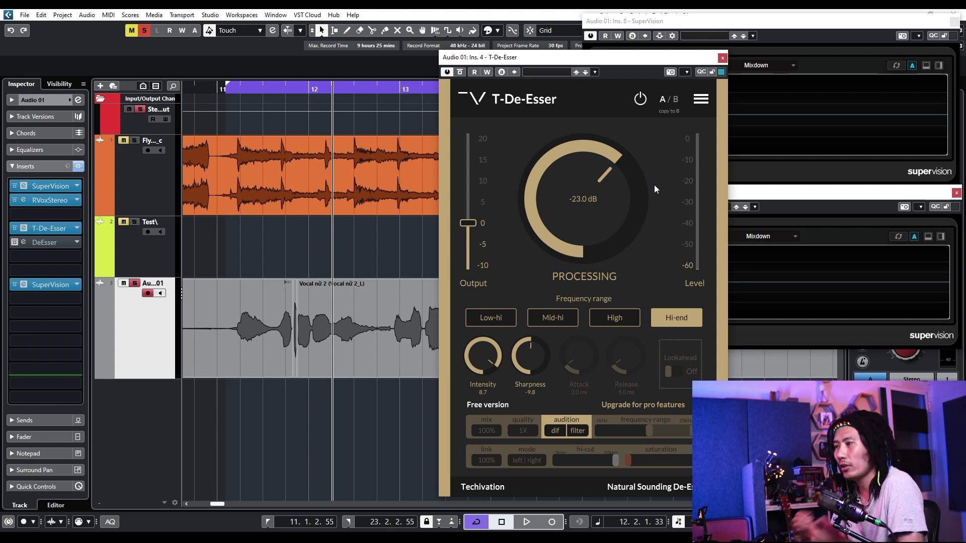
- Set T-De-Esser's sharpness to -20.0 and audition the sibilant from bar 11
{"action": "left_click_drag", "start_coordinate": [227, 89], "coordinate": [228, 108]}
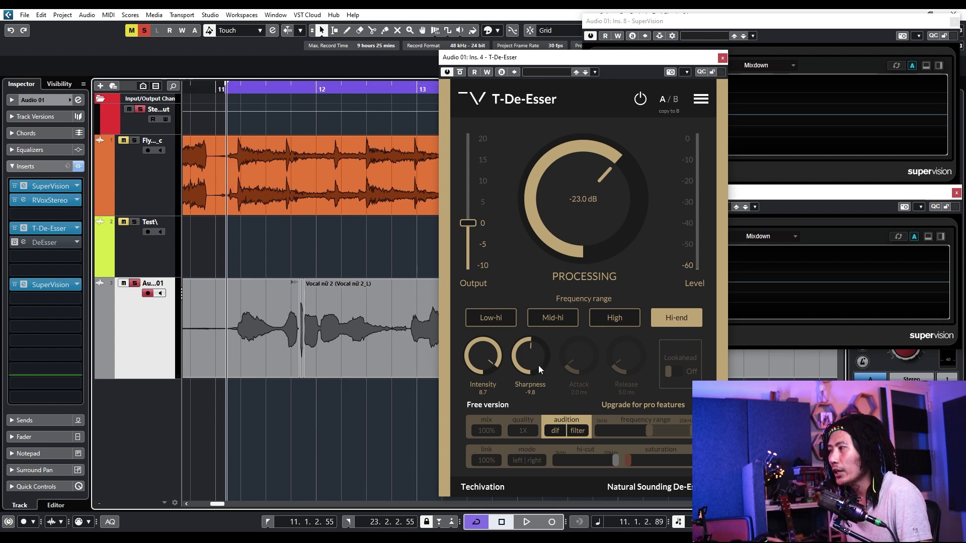
{"action": "left_click_drag", "start_coordinate": [539, 367], "coordinate": [523, 373]}
{"action": "key", "text": "space"}
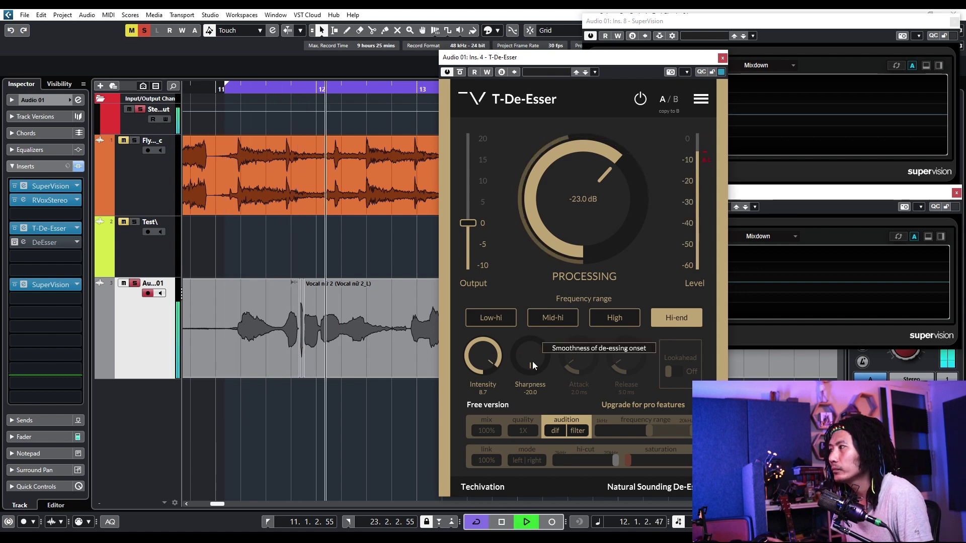
{"action": "key", "text": "space"}
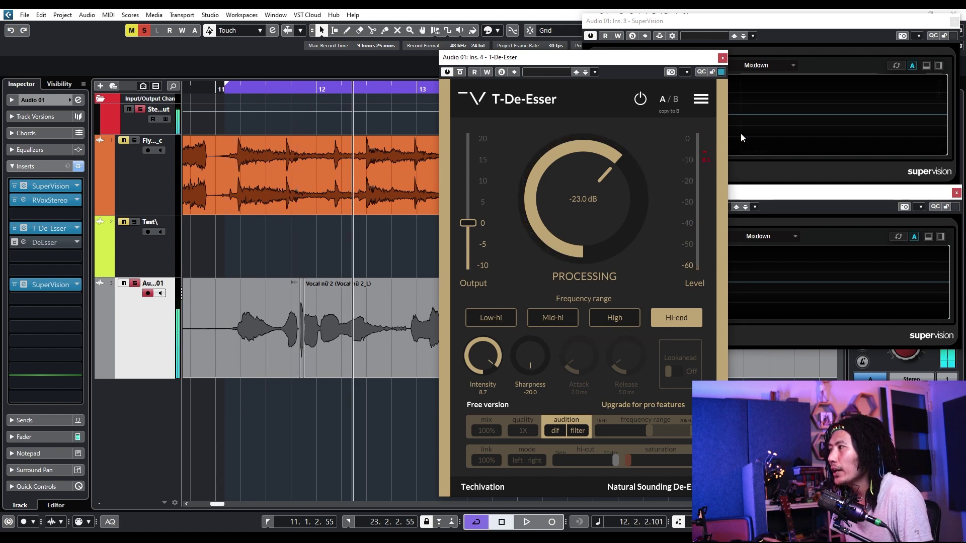
- Audition the vocal from bar 11 with T-De-Esser's sharpness around -4.8 and set the sharpness to -16.9 during playback
{"action": "left_click", "coordinate": [237, 89]}
{"action": "left_click_drag", "start_coordinate": [539, 362], "coordinate": [535, 312]}
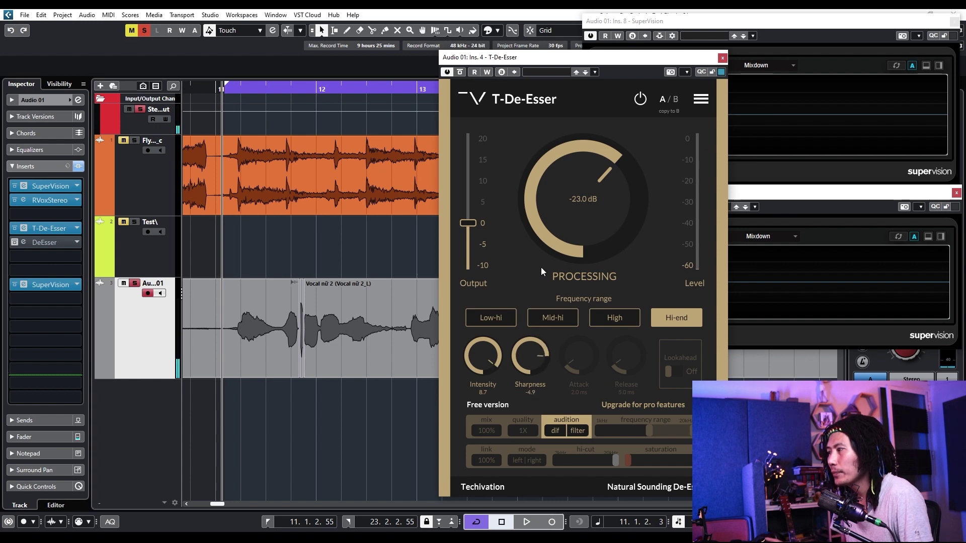
{"action": "key", "text": "space"}
{"action": "left_click", "coordinate": [530, 354]}
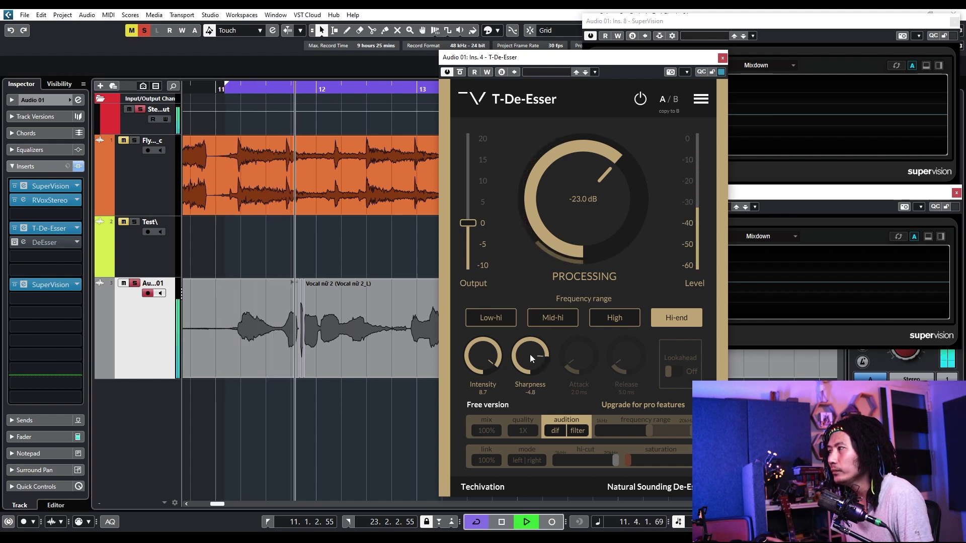
{"action": "left_click_drag", "start_coordinate": [530, 354], "coordinate": [522, 403]}
{"action": "key", "text": "space"}
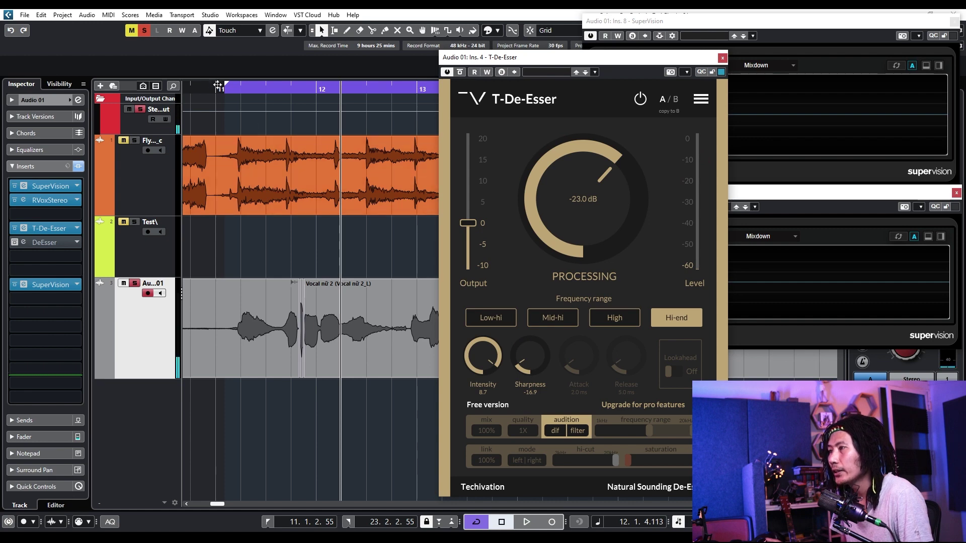
- Play the vocal from bar 11 to bar 15 and set T-De-Esser's processing to -24.3 dB during playback
{"action": "left_click_drag", "start_coordinate": [221, 91], "coordinate": [338, 331]}
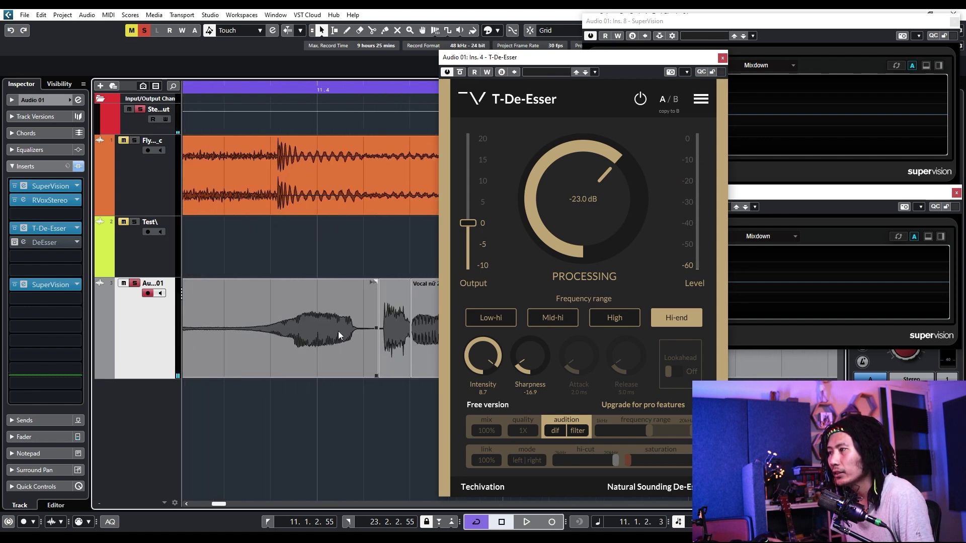
{"action": "key", "text": "g"}
{"action": "key", "text": "space"}
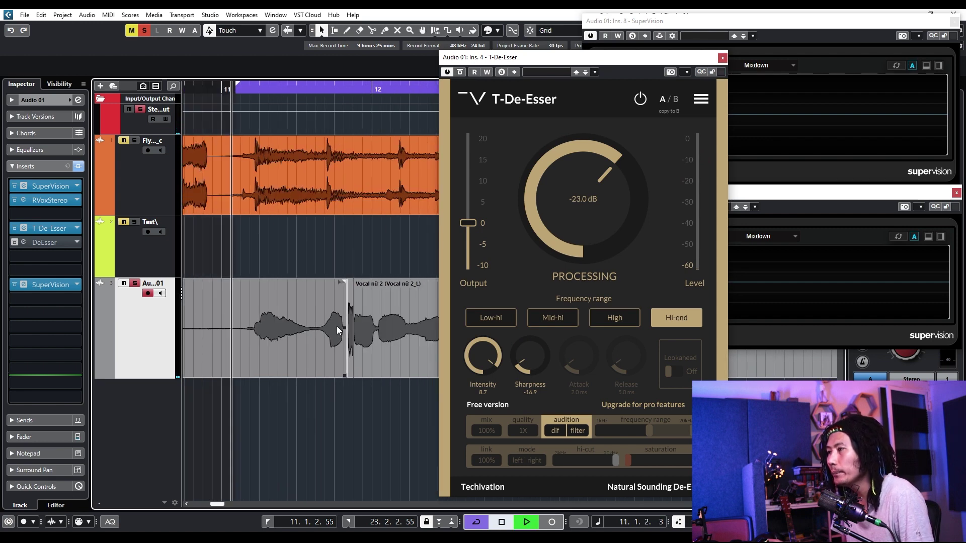
{"action": "key", "text": "space"}
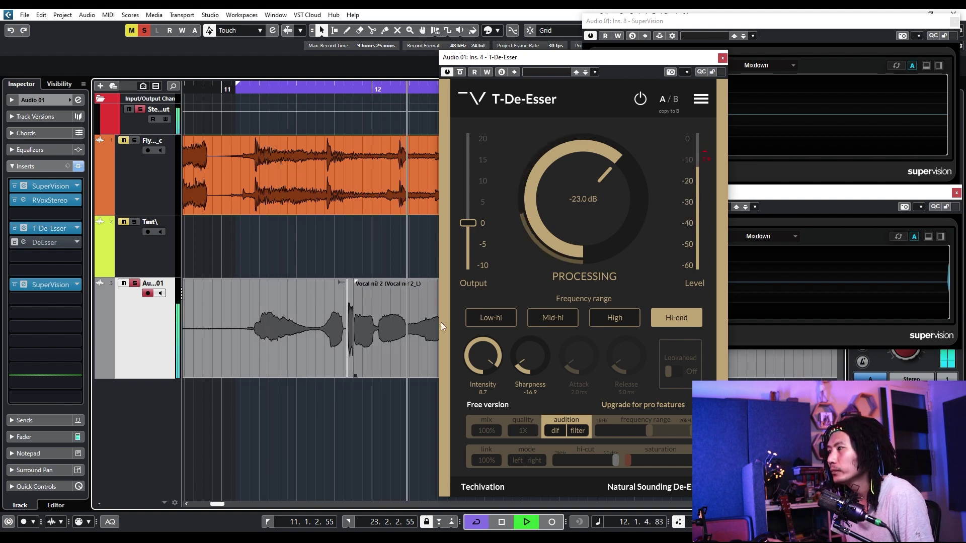
{"action": "left_click_drag", "start_coordinate": [557, 198], "coordinate": [560, 206]}
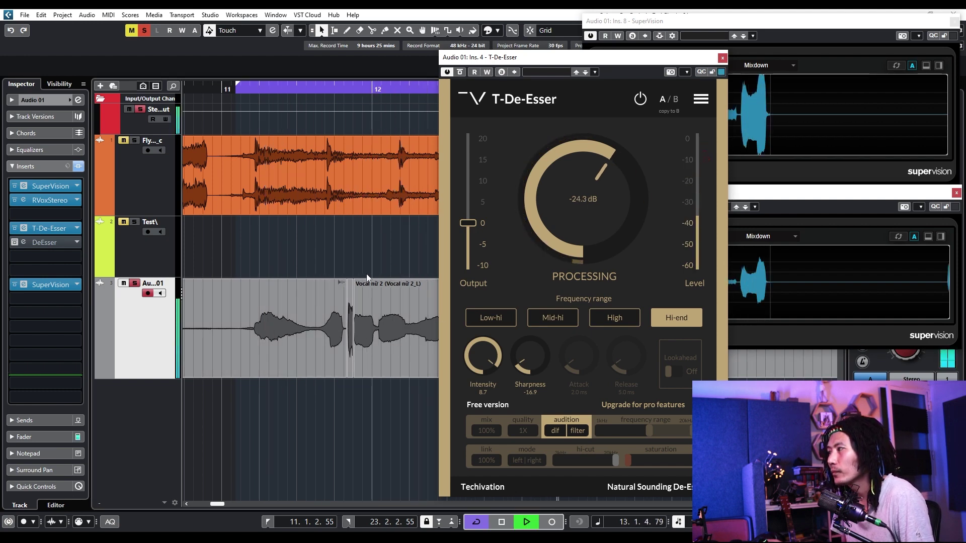
{"action": "scroll", "coordinate": [318, 268], "scroll_direction": "down", "scroll_amount": 3}
{"action": "scroll", "coordinate": [318, 269], "scroll_direction": "down", "scroll_amount": 4}
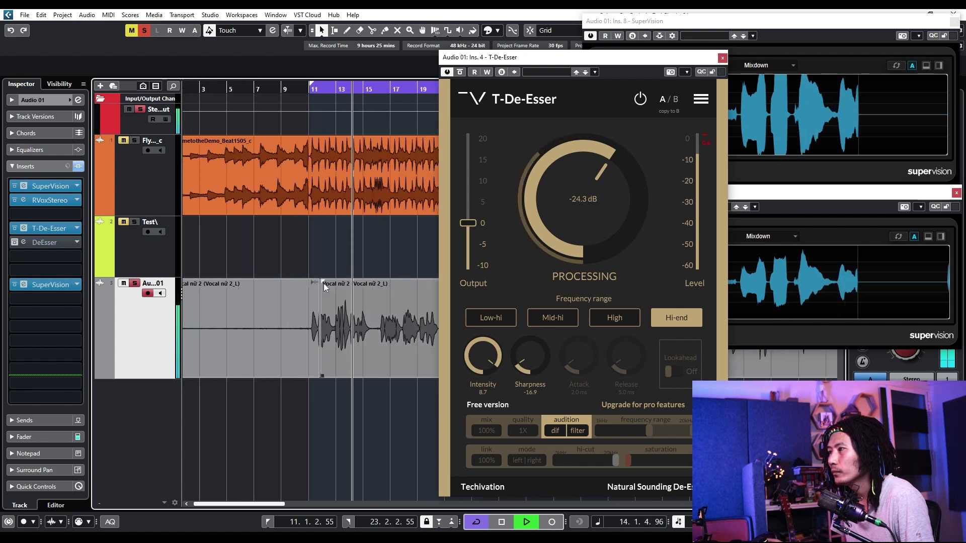
{"action": "key", "text": "space"}
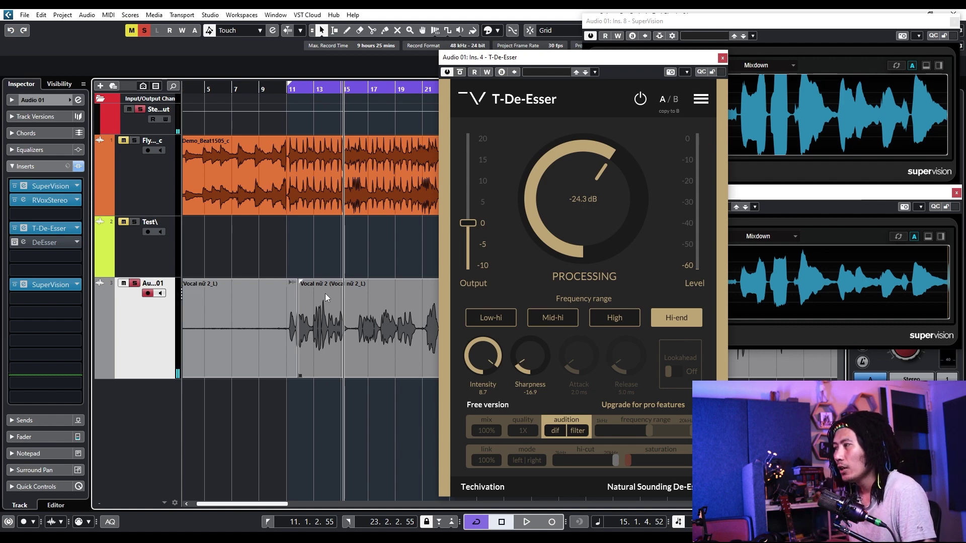
- Set the event volume of the isolated sibilant clip just before bar 12 to 0.00 dB
{"action": "scroll", "coordinate": [325, 294], "scroll_direction": "up", "scroll_amount": 8}
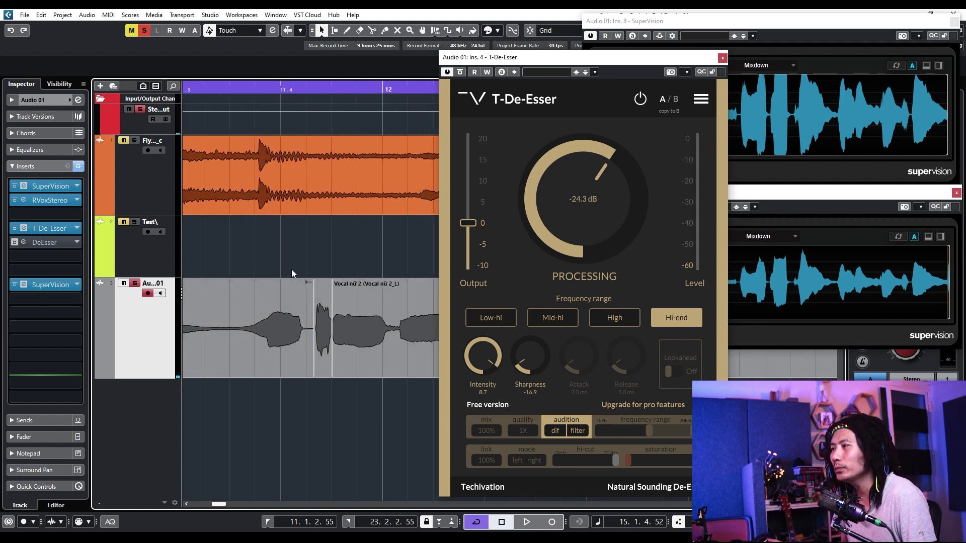
{"action": "scroll", "coordinate": [319, 285], "scroll_direction": "up", "scroll_amount": 3}
{"action": "scroll", "coordinate": [286, 287], "scroll_direction": "up", "scroll_amount": 2}
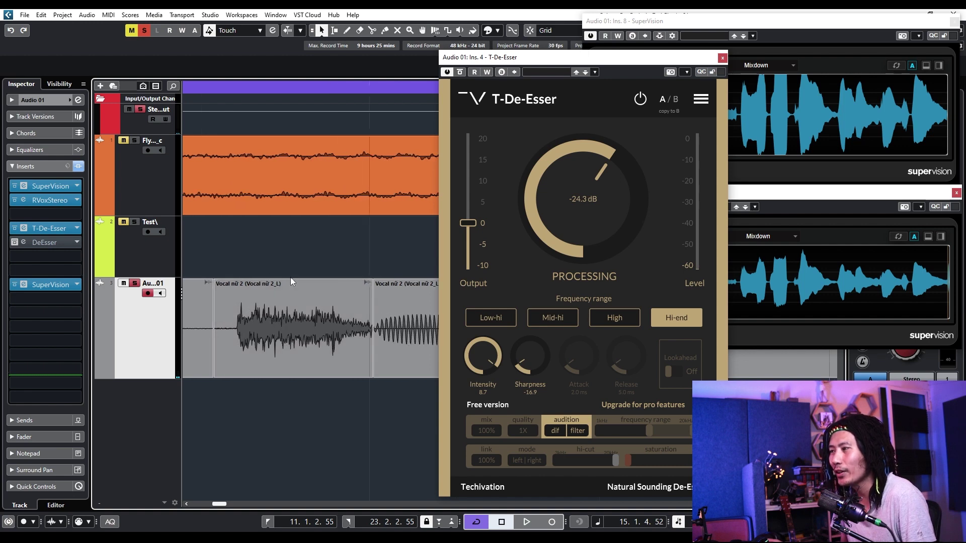
{"action": "left_click_drag", "start_coordinate": [291, 279], "coordinate": [274, 428]}
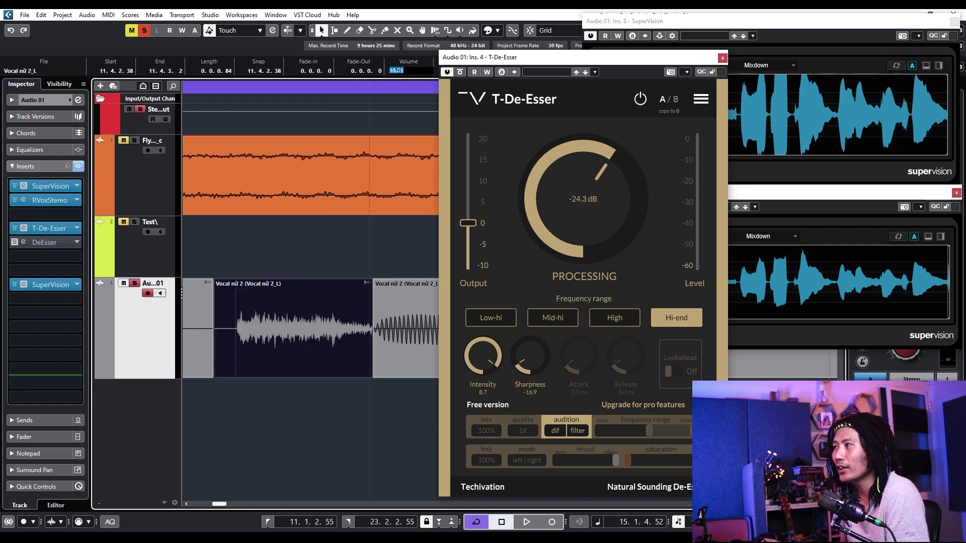
{"action": "left_click", "coordinate": [327, 252]}
{"action": "scroll", "coordinate": [324, 252], "scroll_direction": "up", "scroll_amount": 3}
{"action": "scroll", "coordinate": [324, 253], "scroll_direction": "down", "scroll_amount": 6}
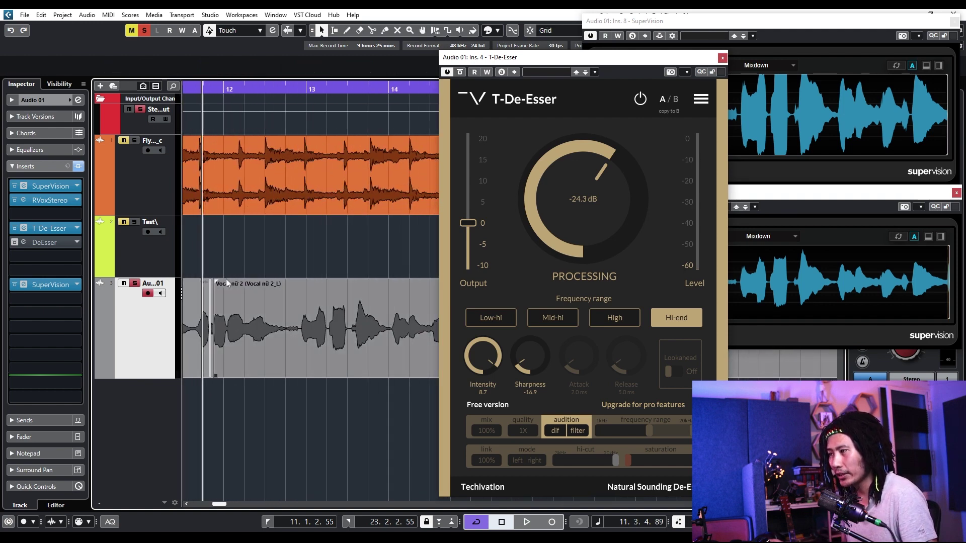
- Return the playback position to bar 11 and examine the isolated sibilant clip's waveform against the neighbouring vocal clips
{"action": "scroll", "coordinate": [321, 259], "scroll_direction": "up", "scroll_amount": 6}
{"action": "left_click", "coordinate": [228, 85]}
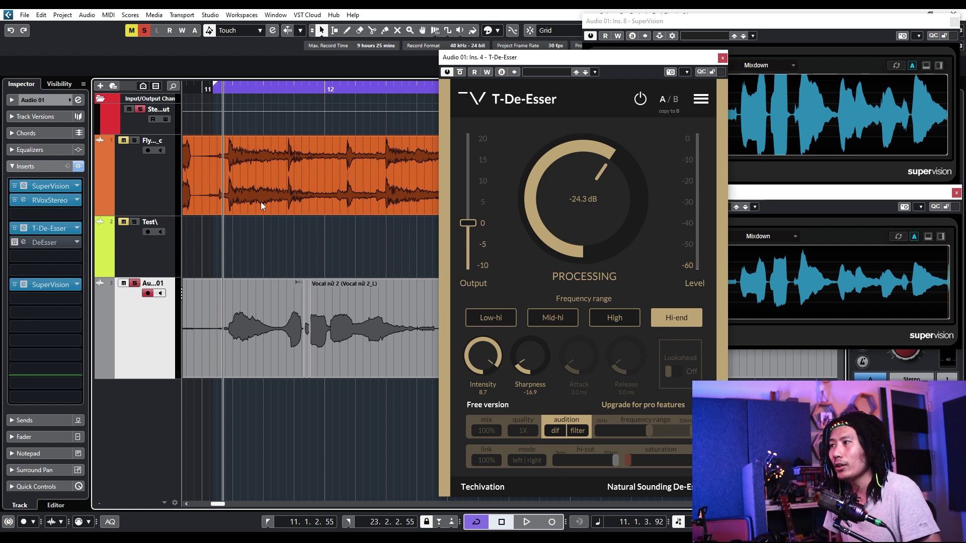
{"action": "scroll", "coordinate": [302, 342], "scroll_direction": "up", "scroll_amount": 5}
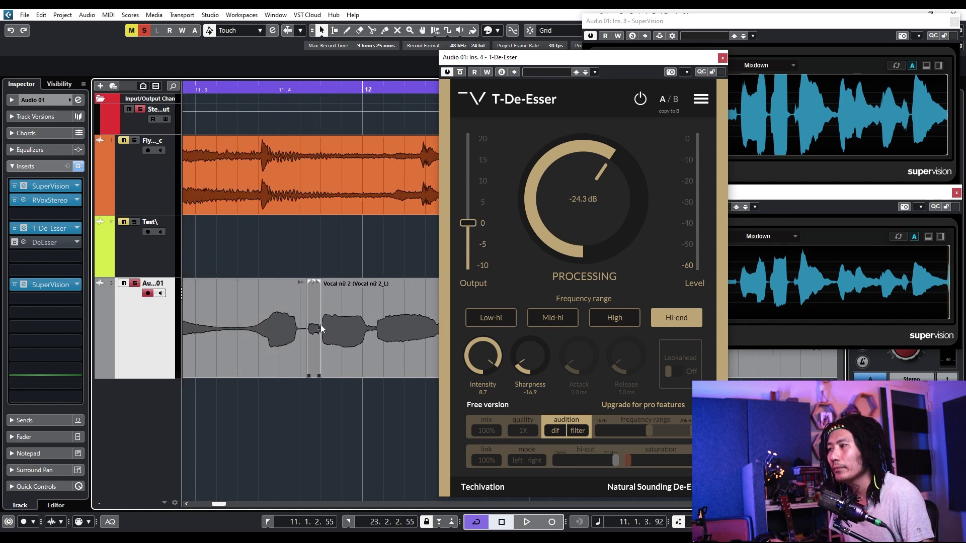
{"action": "left_click", "coordinate": [320, 325]}
{"action": "scroll", "coordinate": [319, 325], "scroll_direction": "up", "scroll_amount": 3}
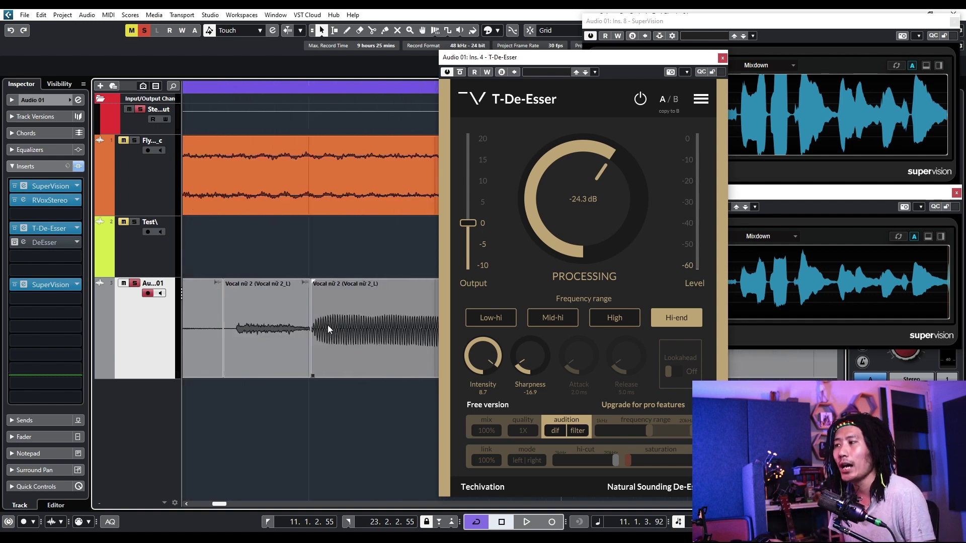
{"action": "left_click", "coordinate": [277, 332]}
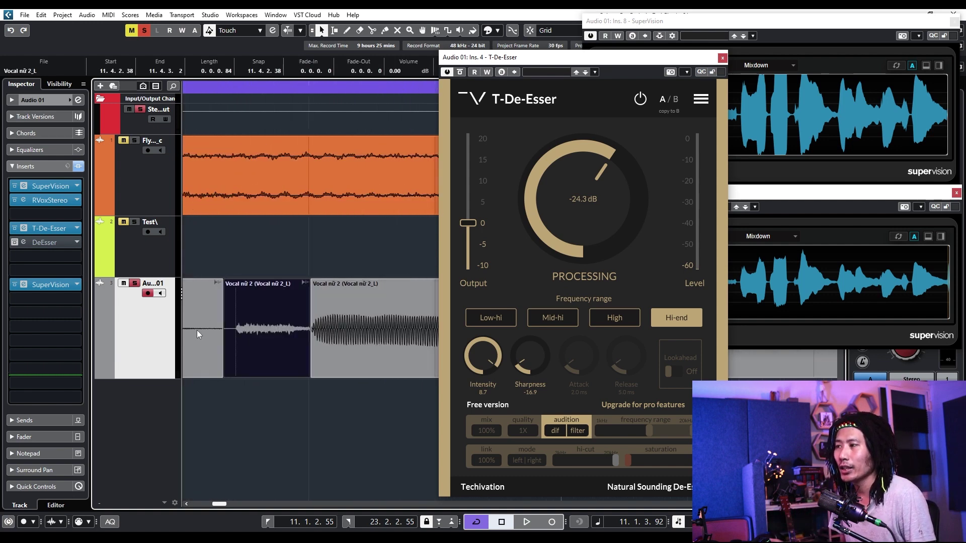
{"action": "scroll", "coordinate": [241, 326], "scroll_direction": "up", "scroll_amount": 3}
{"action": "scroll", "coordinate": [252, 323], "scroll_direction": "down", "scroll_amount": 6}
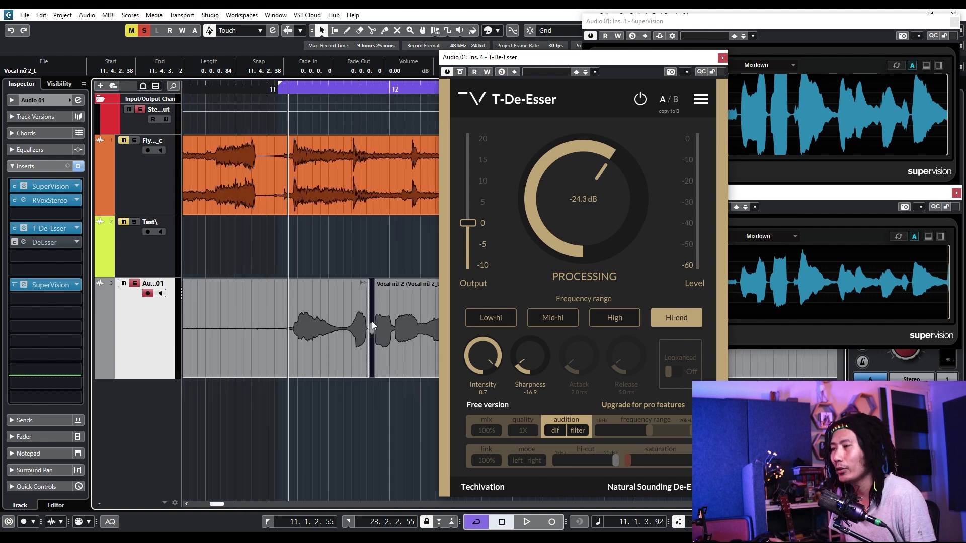
{"action": "scroll", "coordinate": [292, 316], "scroll_direction": "up", "scroll_amount": 4}
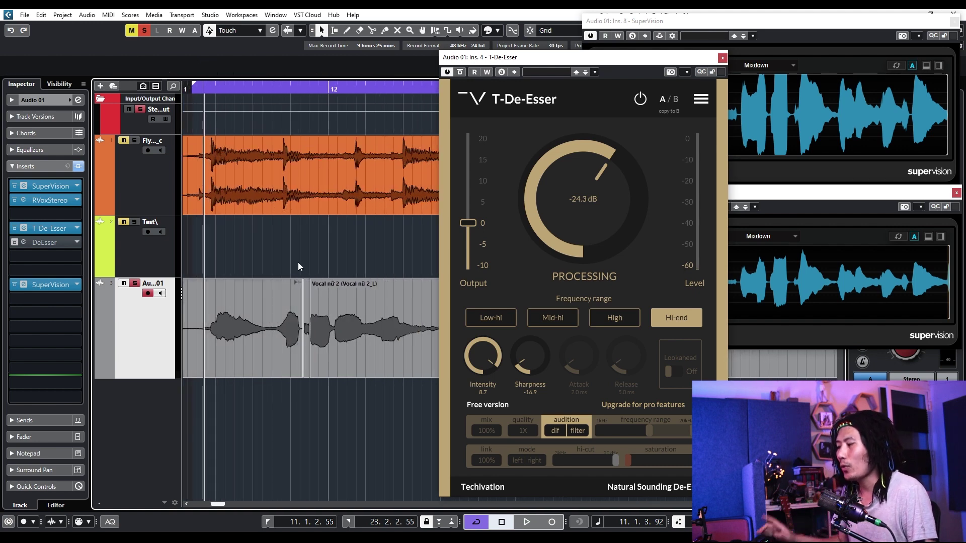
- Shift the T-De-Esser window further over the arrangement, exposing more of the two SuperVision waveforms
{"action": "left_click_drag", "start_coordinate": [539, 56], "coordinate": [467, 42]}
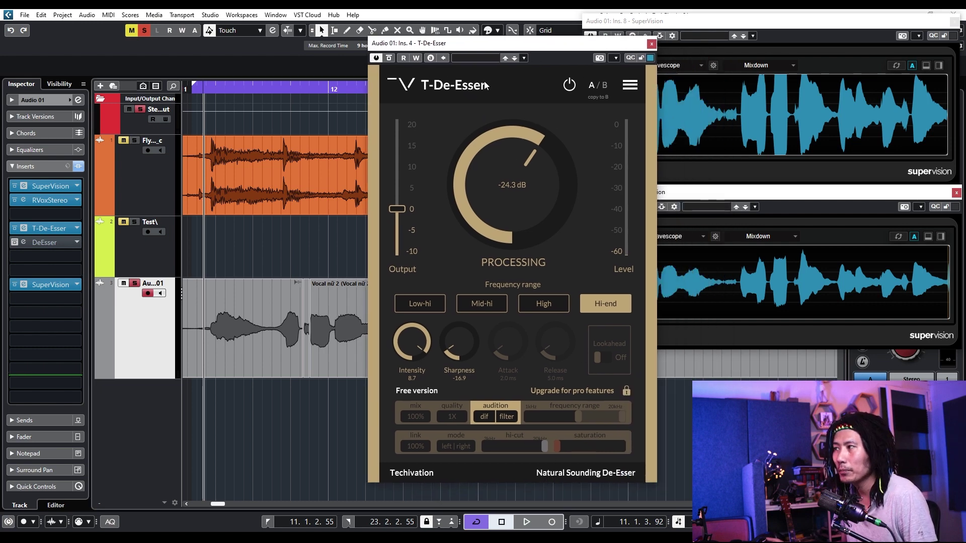
{"action": "left_click_drag", "start_coordinate": [472, 50], "coordinate": [489, 70]}
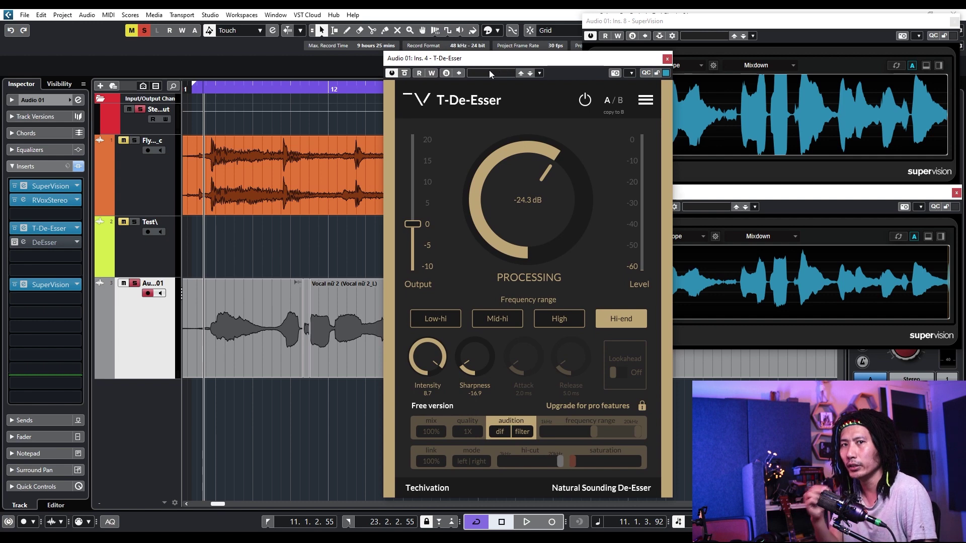
- Play the vocal from bar 11 while setting T-De-Esser's sharpness to -12.1, intensity to 8.0 and frequency range to High
{"action": "left_click", "coordinate": [318, 238]}
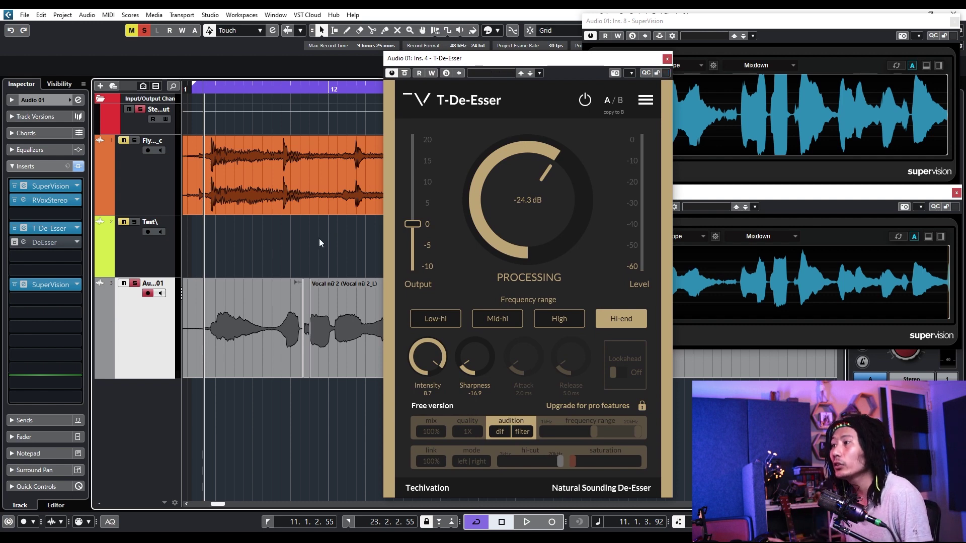
{"action": "key", "text": "space"}
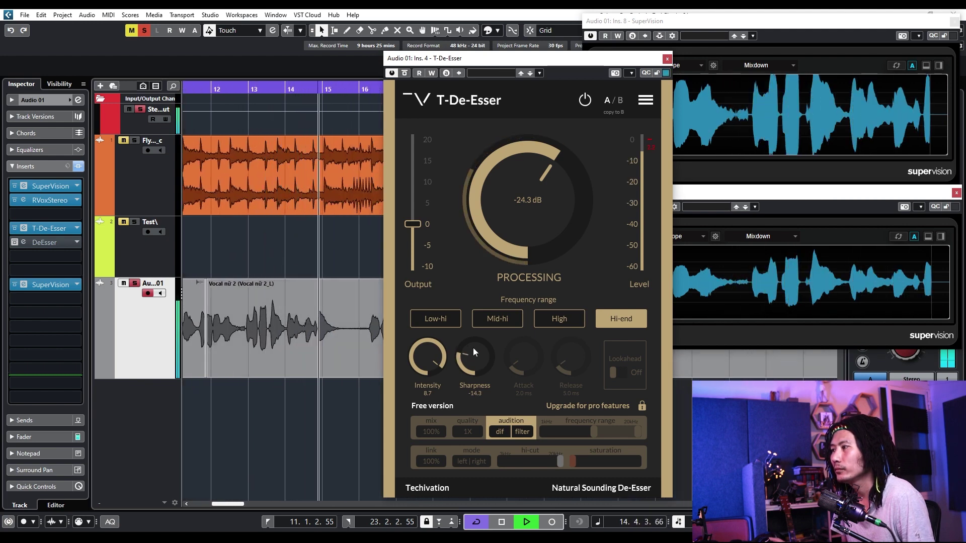
{"action": "left_click_drag", "start_coordinate": [473, 348], "coordinate": [442, 358]}
{"action": "left_click", "coordinate": [556, 320]}
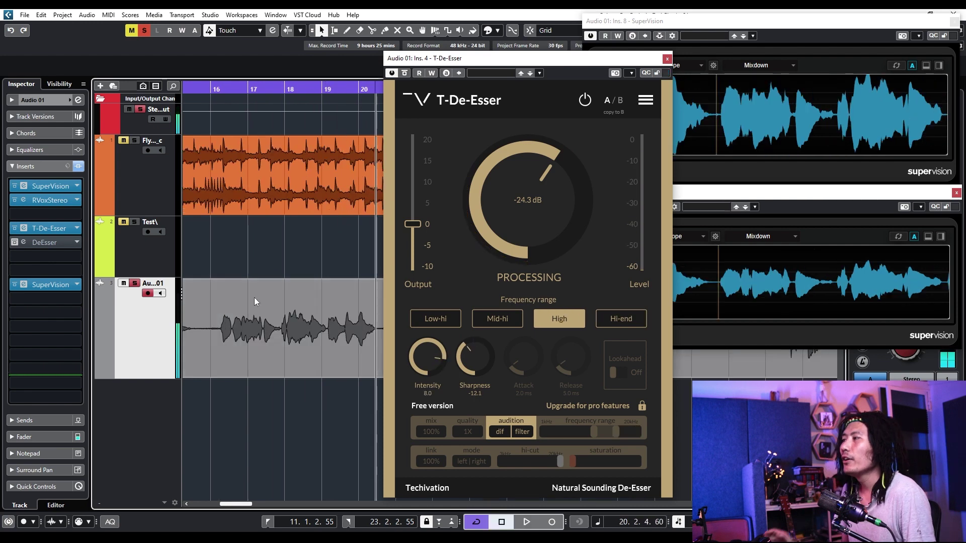
- Bypass T-De-Esser and audition the unprocessed vocal from just before bar 16, returning the playback position there
{"action": "left_click", "coordinate": [210, 90]}
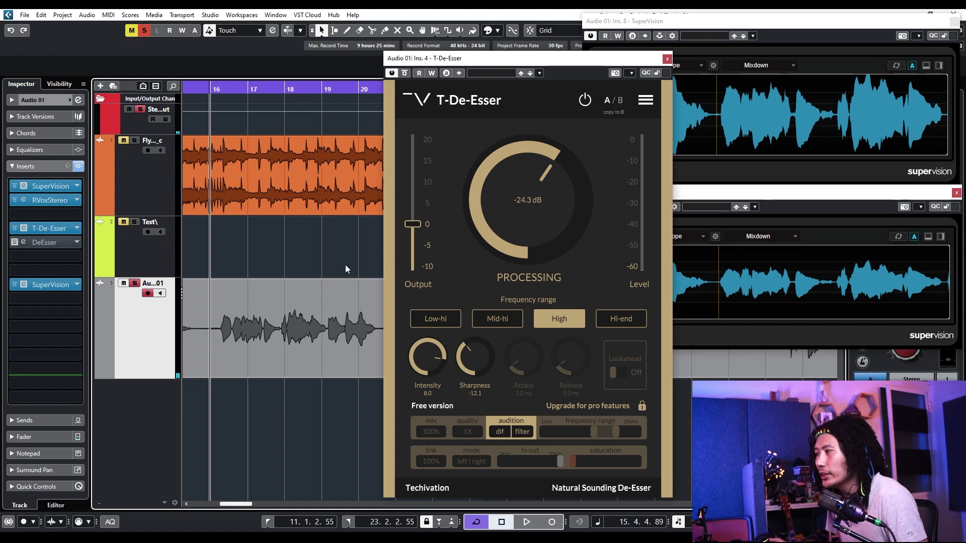
{"action": "scroll", "coordinate": [248, 261], "scroll_direction": "down", "scroll_amount": 3}
{"action": "scroll", "coordinate": [276, 332], "scroll_direction": "up", "scroll_amount": 5}
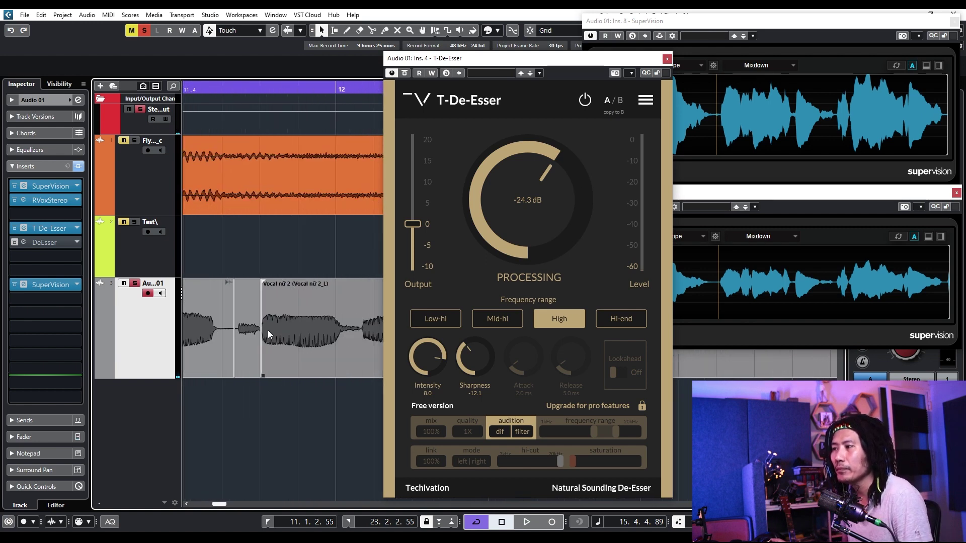
{"action": "scroll", "coordinate": [252, 317], "scroll_direction": "down", "scroll_amount": 3}
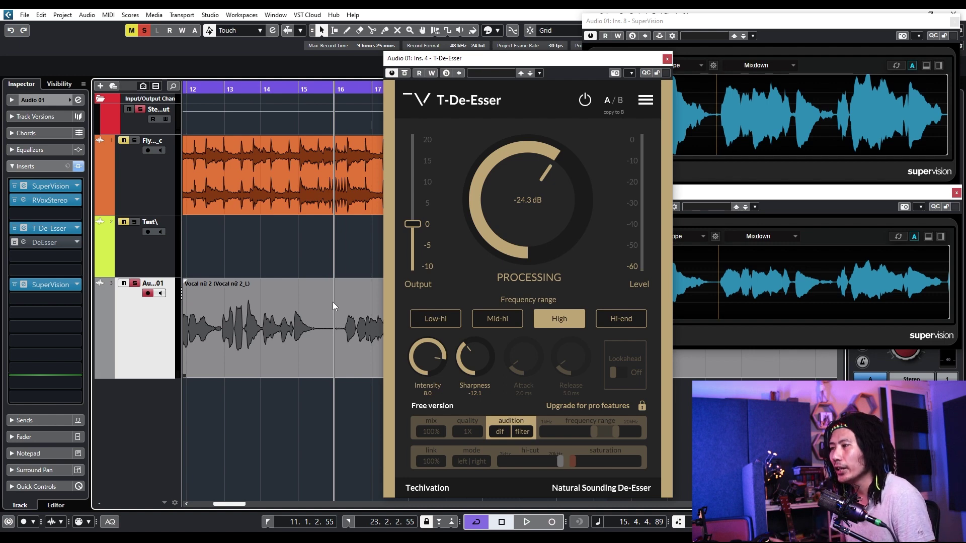
{"action": "scroll", "coordinate": [333, 301], "scroll_direction": "up", "scroll_amount": 3}
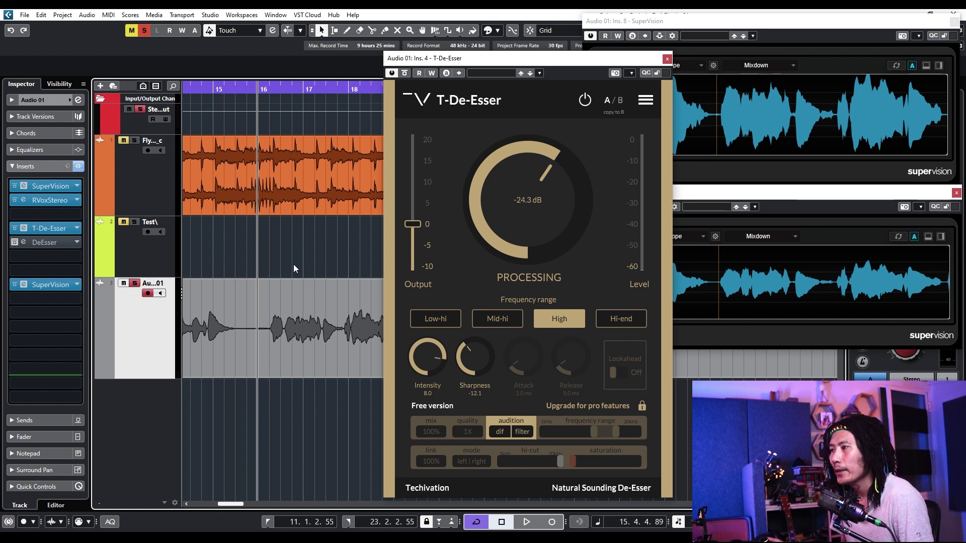
{"action": "left_click", "coordinate": [405, 74]}
{"action": "key", "text": "space"}
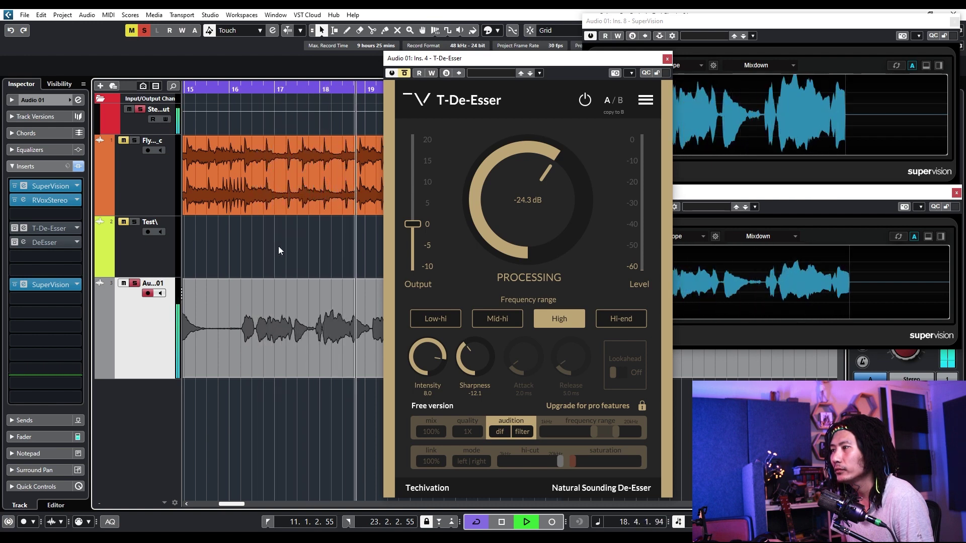
{"action": "key", "text": "space"}
{"action": "left_click", "coordinate": [221, 91]}
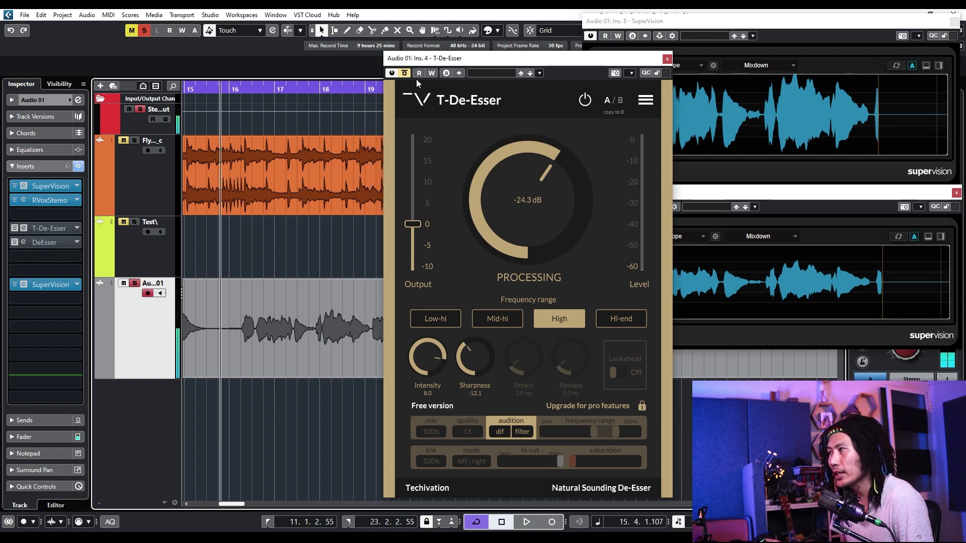
- Reactivate T-De-Esser and replay the vocal from just before bar 16, setting processing to -27.6 dB, intensity to 10.0 and sharpness to -14.6
{"action": "left_click", "coordinate": [405, 73]}
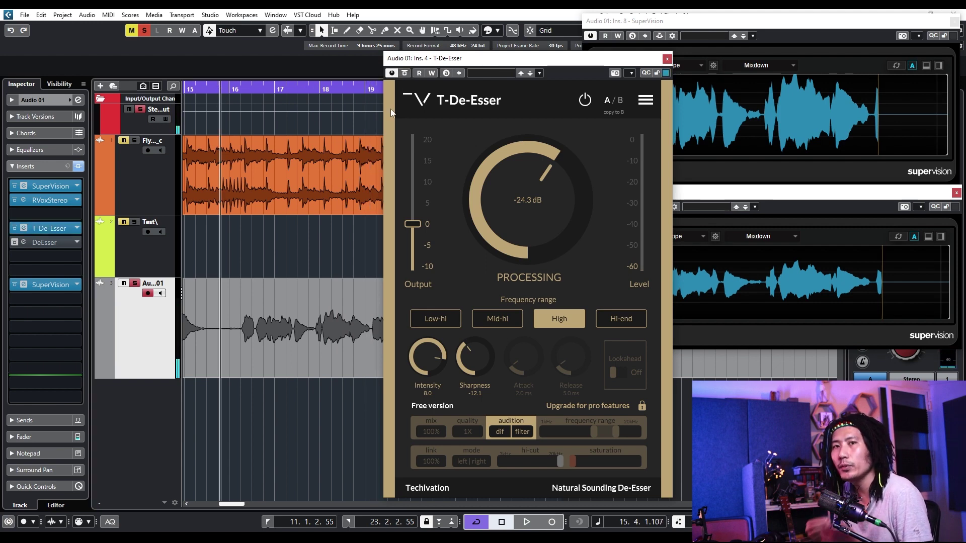
{"action": "key", "text": "space"}
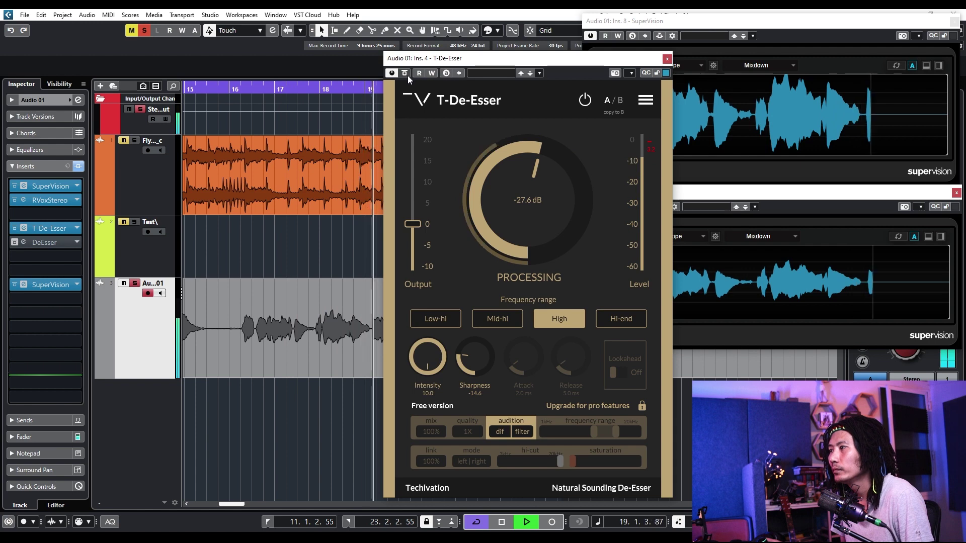
{"action": "key", "text": "space"}
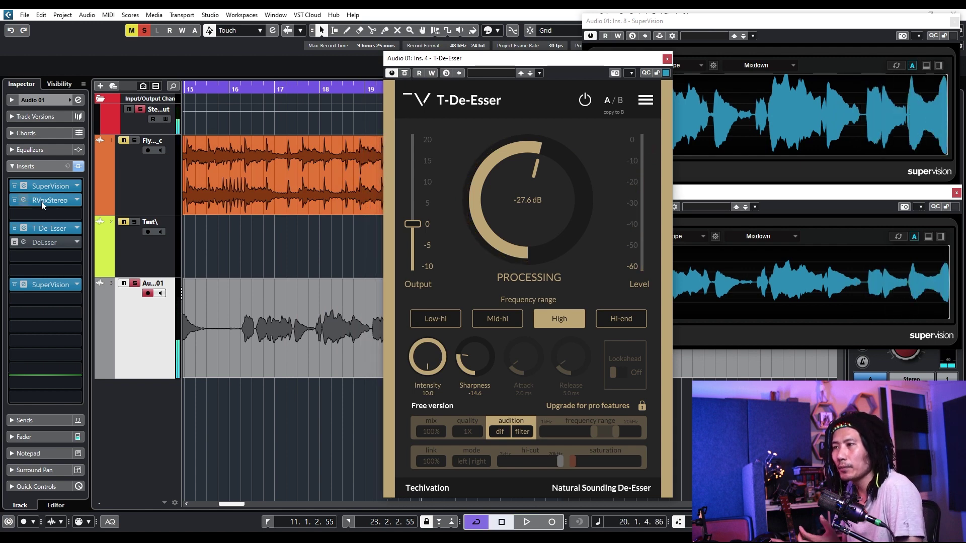
{"action": "key", "text": "space"}
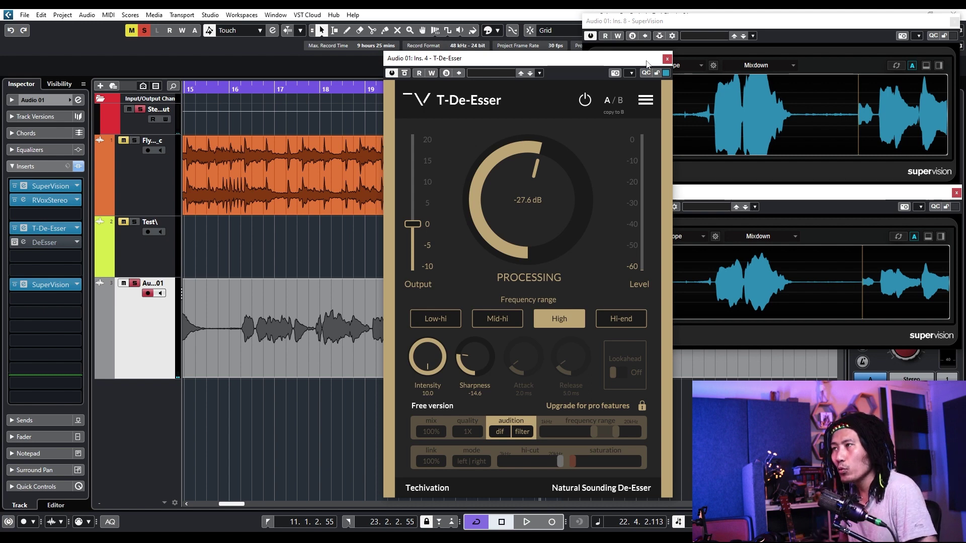